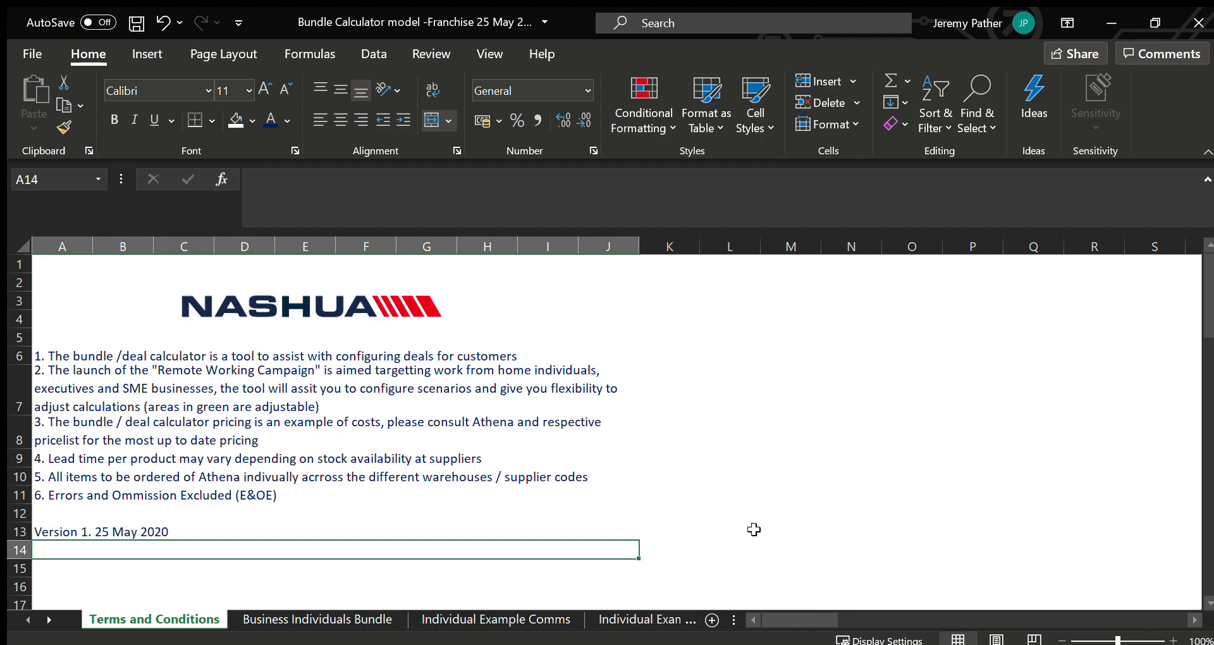
Open the Business Individuals Bundle sheet and select its Quince Factor and Term values
click(369, 620)
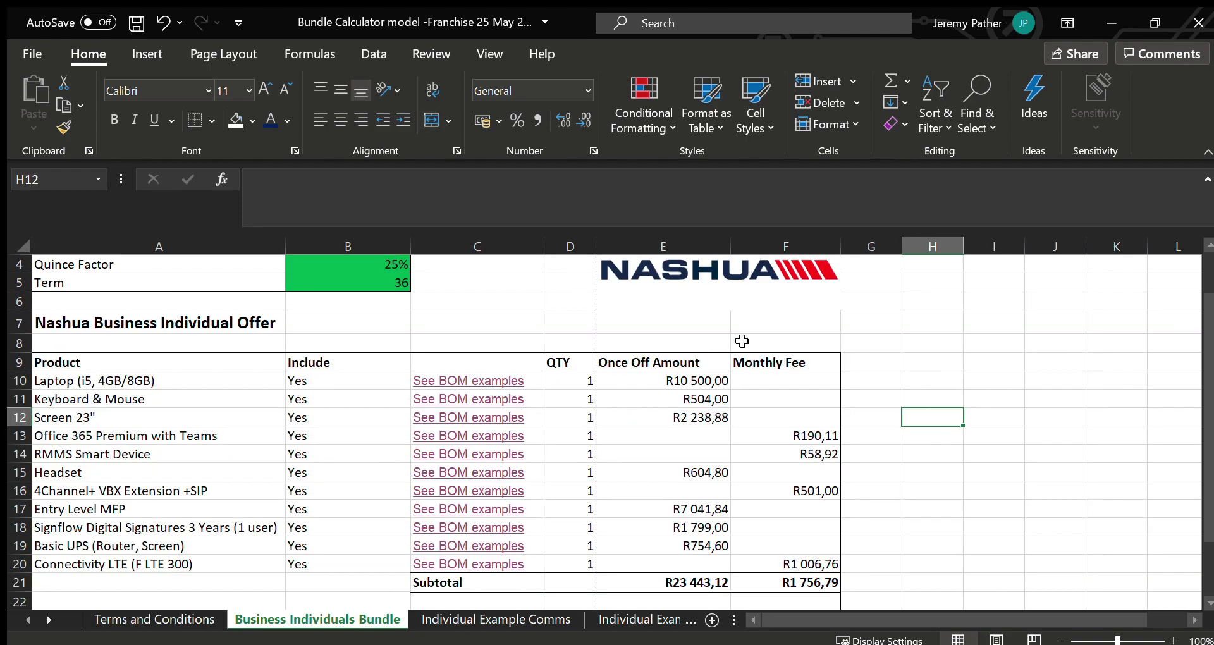
scroll(575, 342, up, 1)
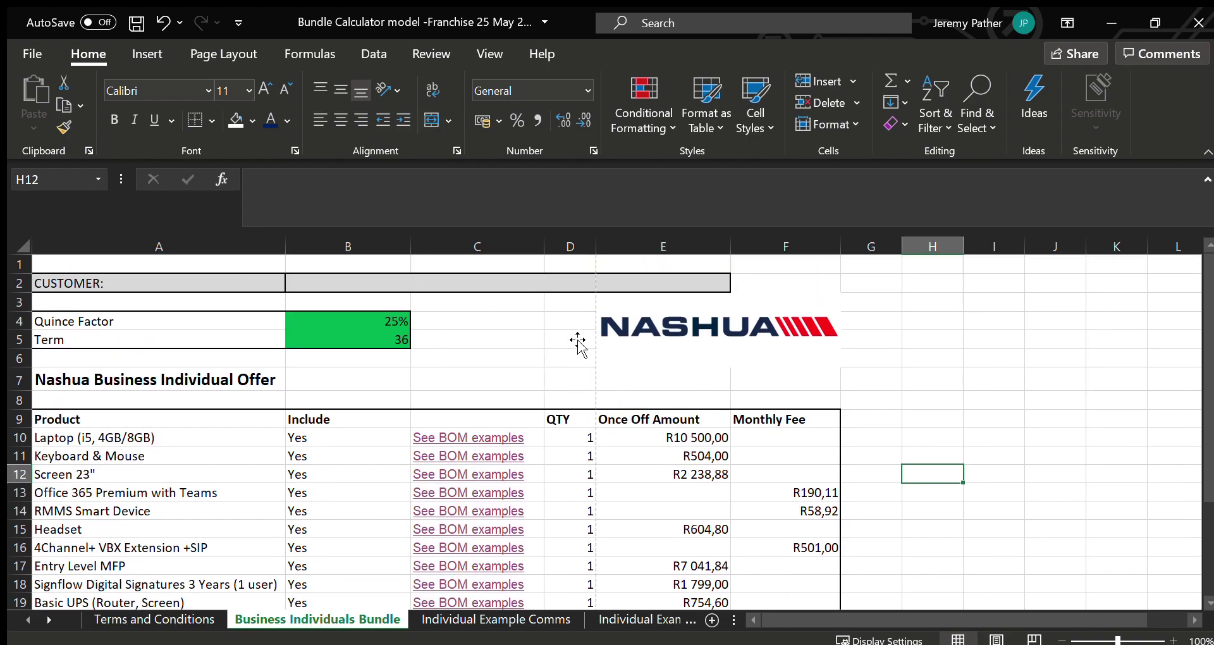
mouse_move(382, 324)
mouse_down()
mouse_move(363, 339)
mouse_move(386, 342)
mouse_up()
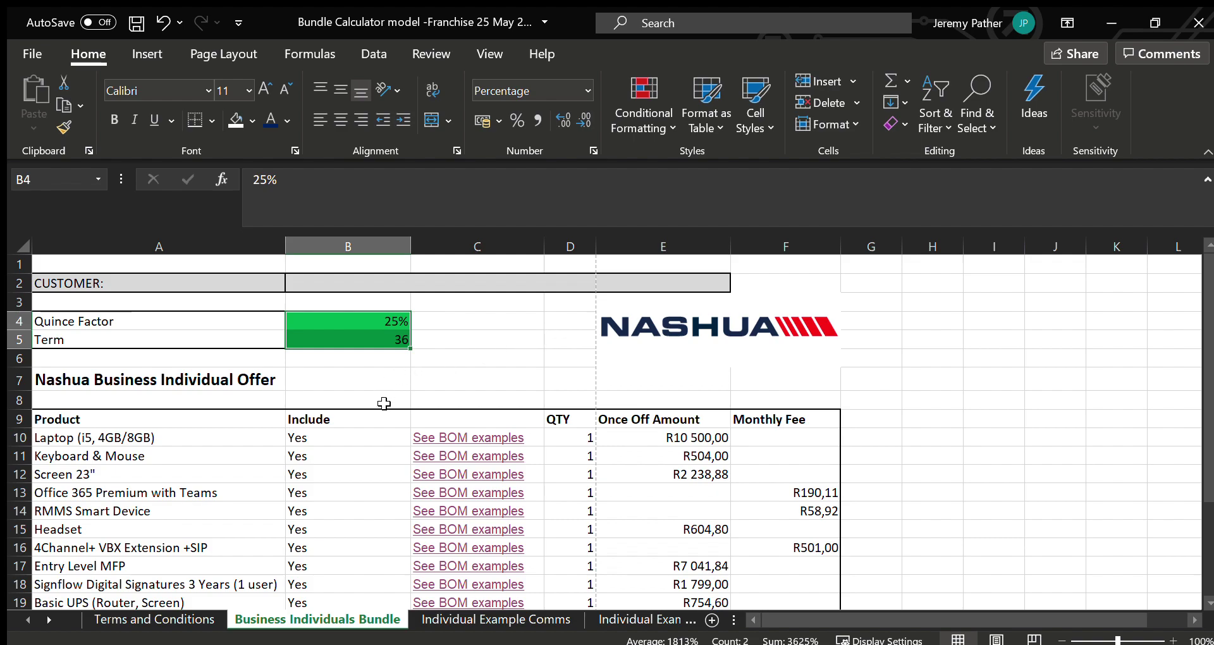
Set the Include option of Laptop (i5, 4GB/8GB) to Optional not included
click(397, 442)
click(419, 437)
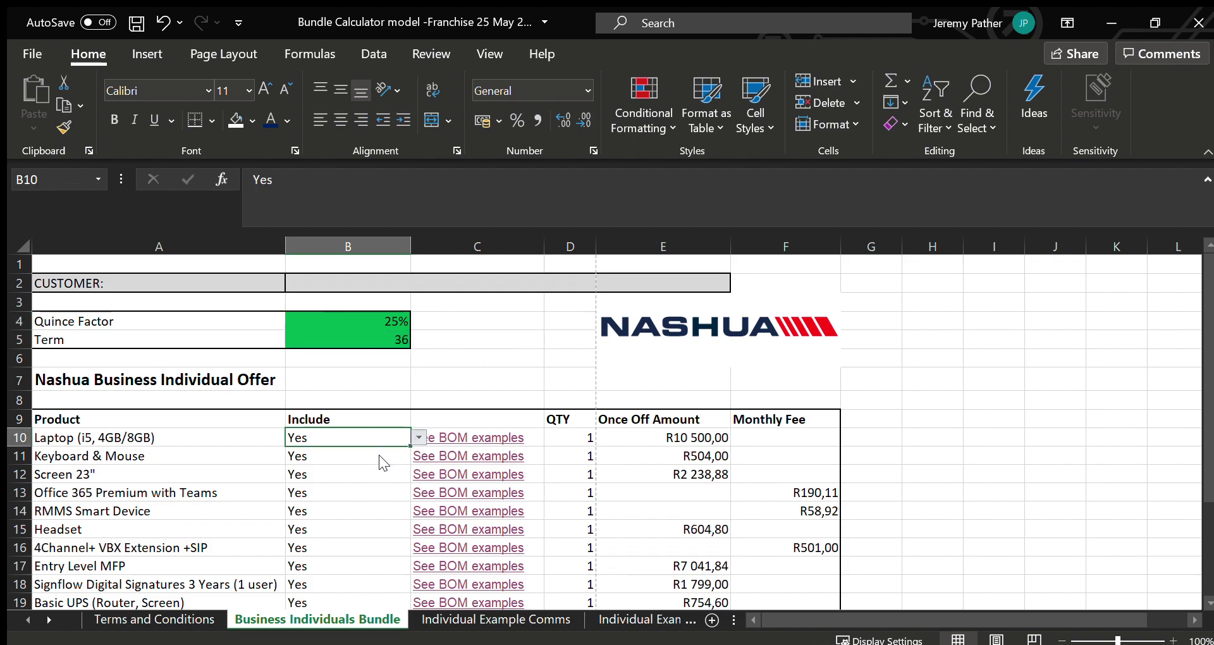
click(385, 465)
click(368, 459)
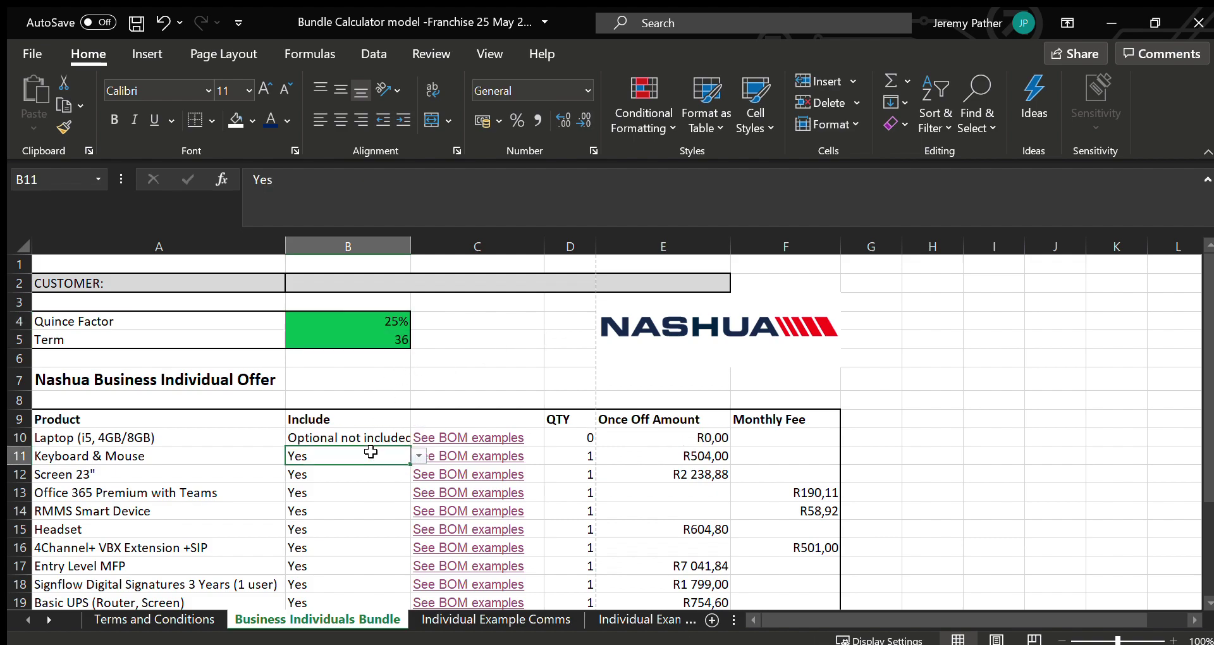
Follow a BOM examples link from the product list and review the product codes, descriptions and pricelists on the BOM sheet
click(424, 456)
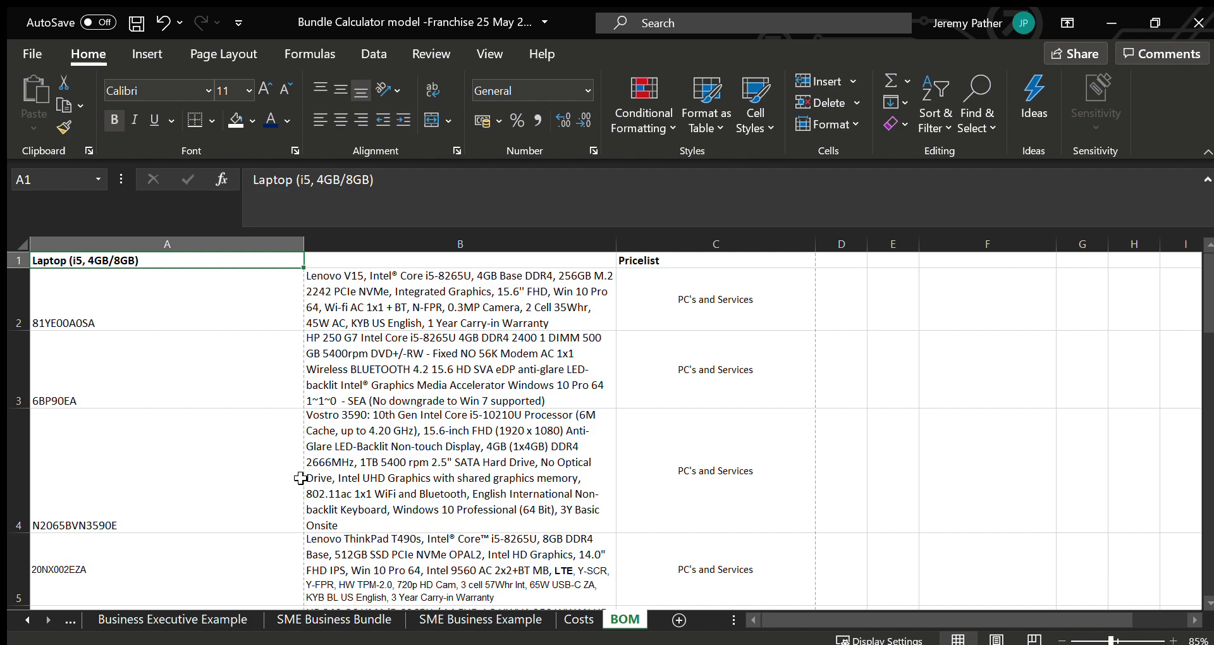
scroll(323, 341, down, 7)
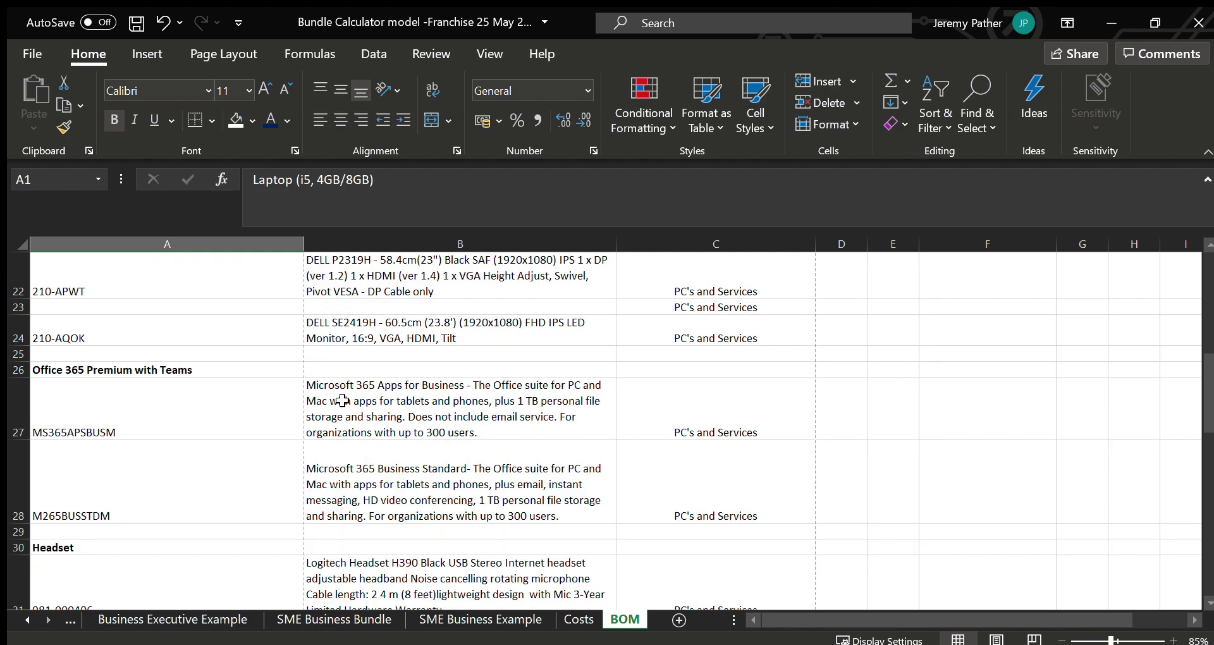
scroll(341, 402, down, 6)
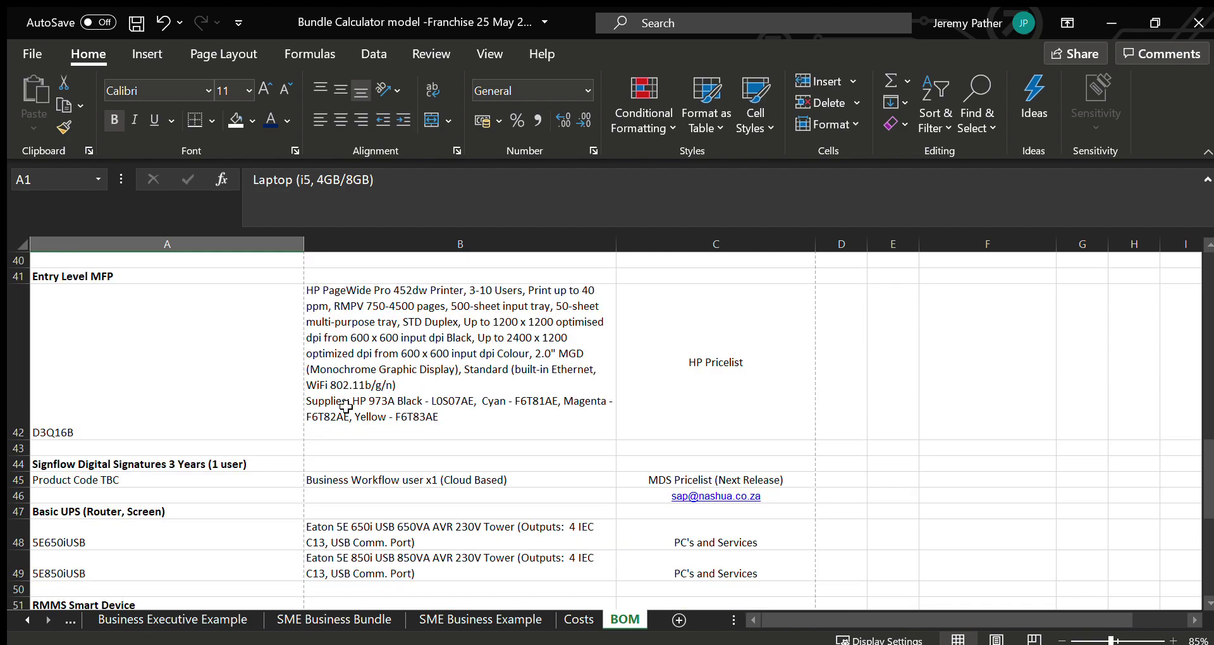
scroll(346, 406, down, 5)
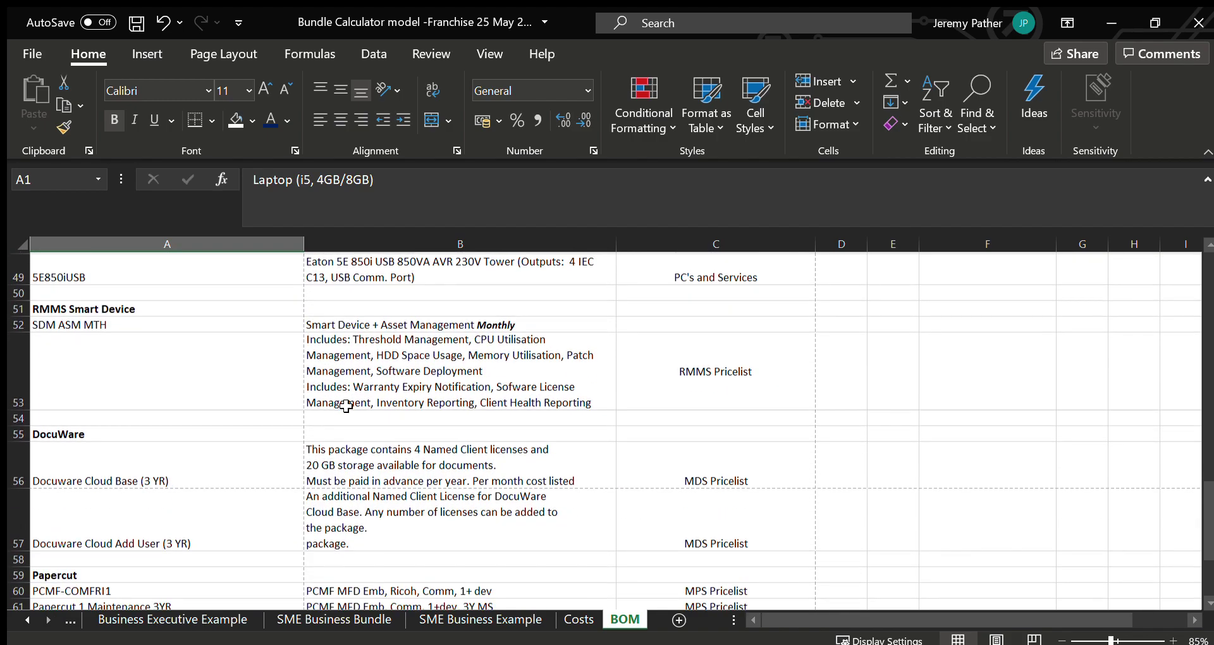
scroll(346, 406, down, 2)
scroll(349, 404, up, 8)
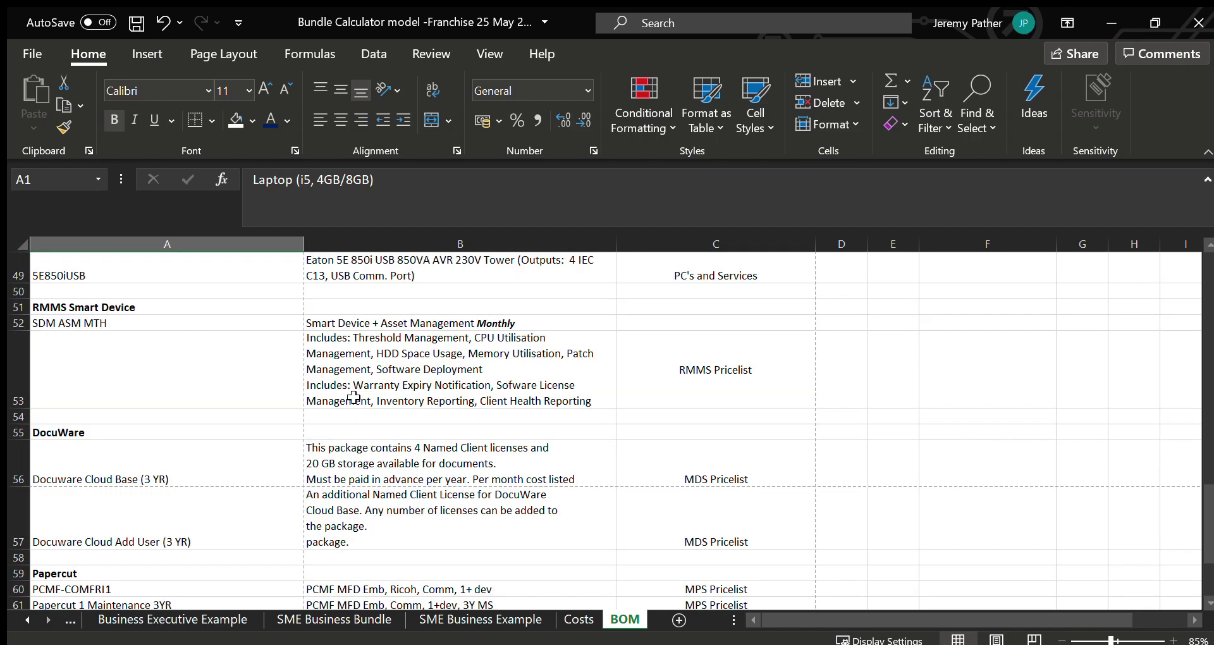
scroll(354, 397, up, 4)
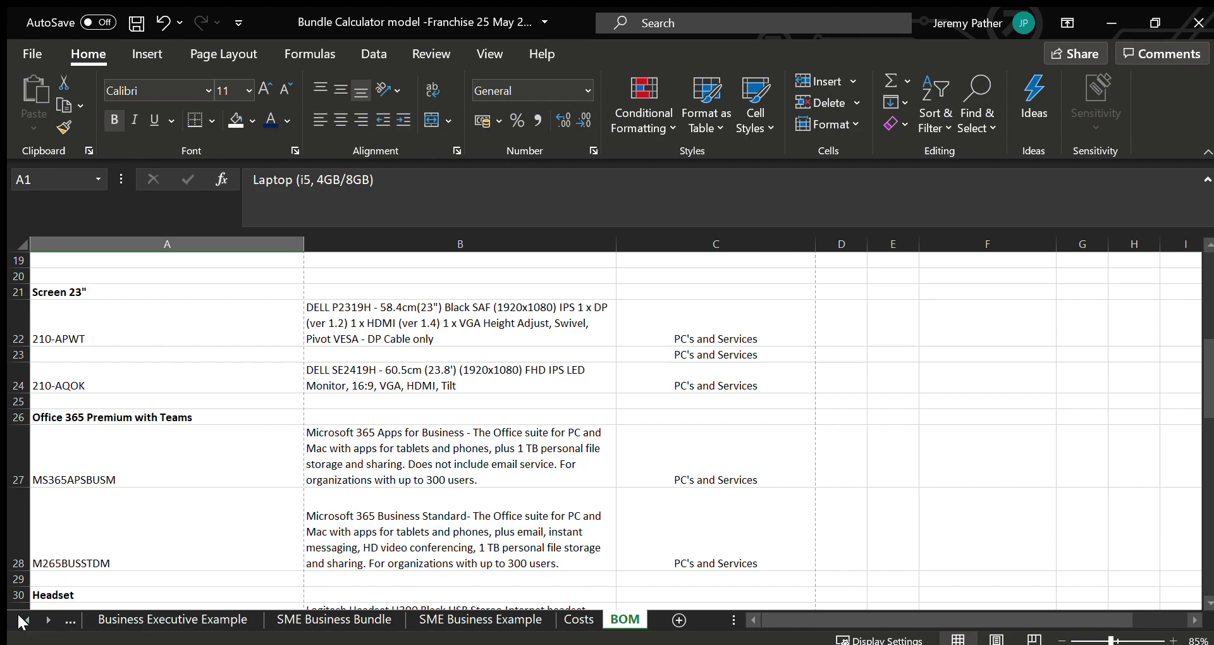
On the Individual Example Comms sheet, set the Include option of Laptop (i5, 4GB/8GB) to Yes
click(24, 621)
click(23, 620)
click(23, 620)
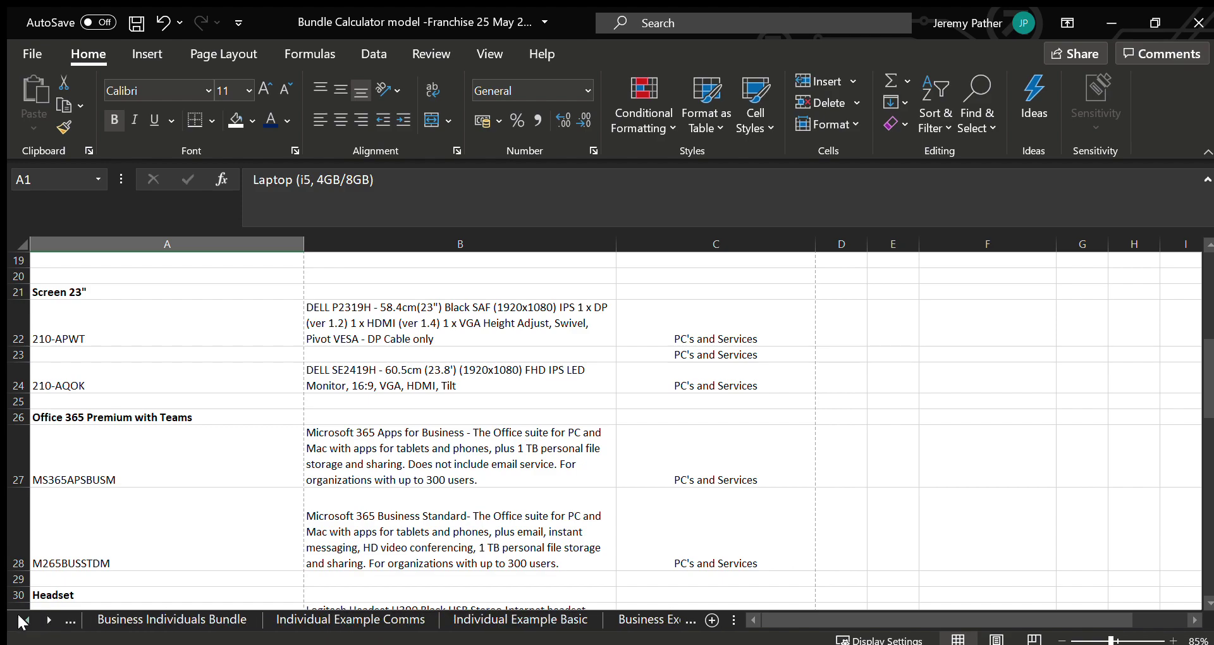
click(26, 621)
click(483, 619)
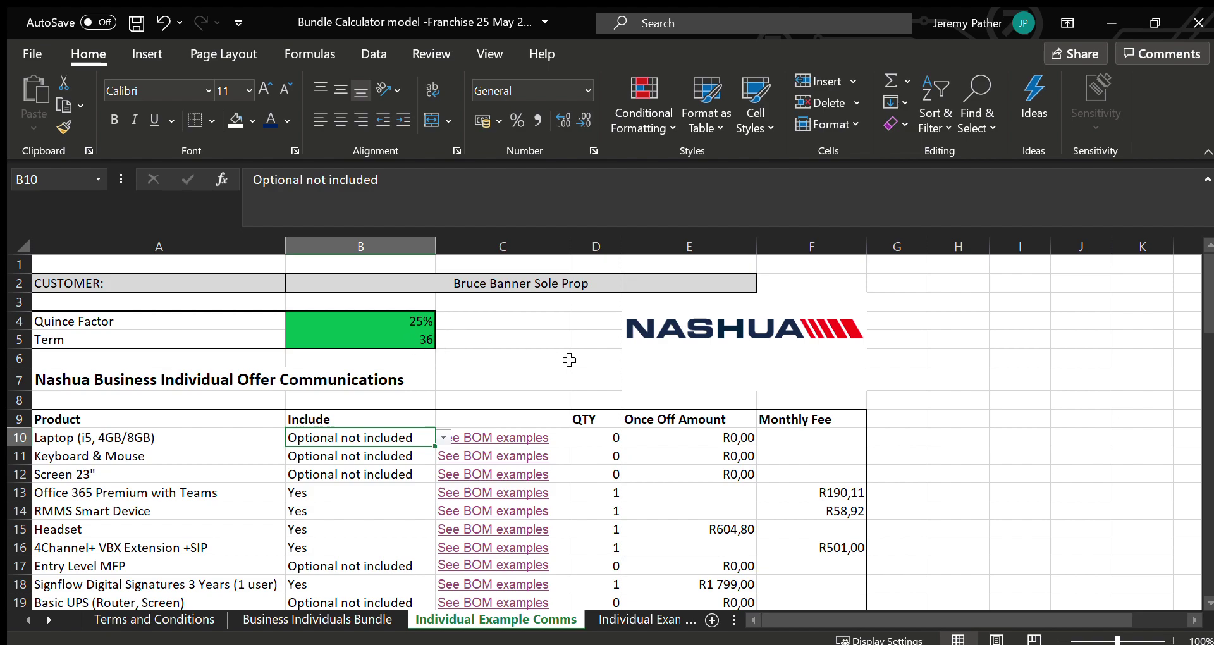
scroll(525, 344, down, 1)
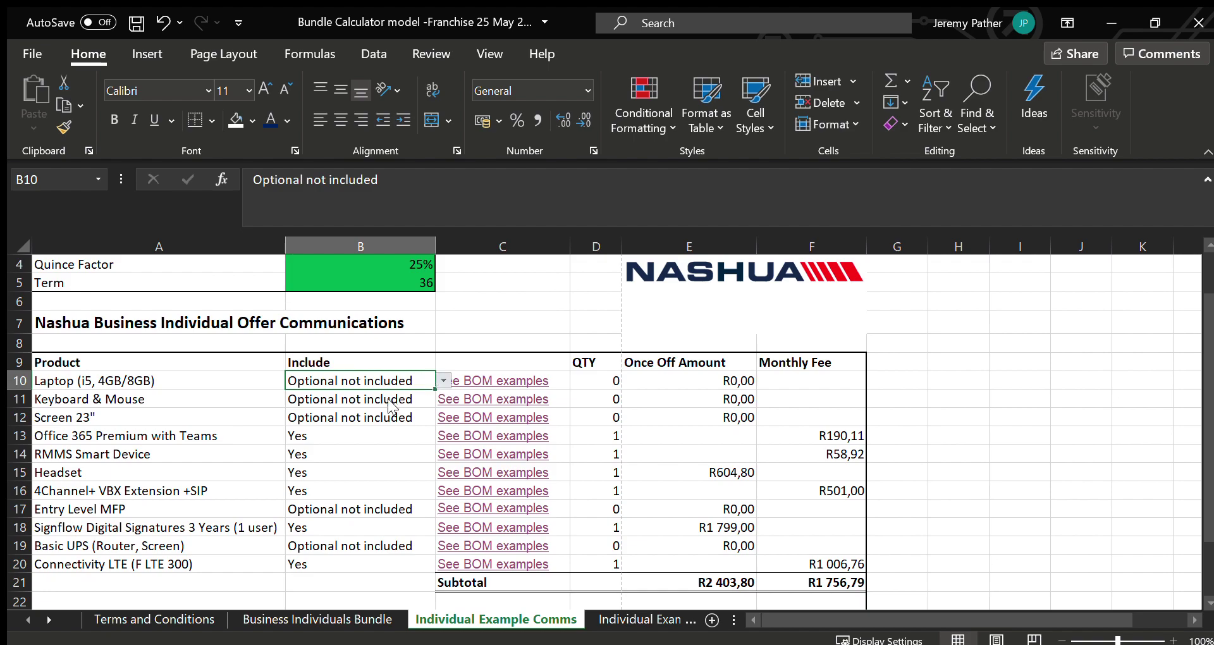
click(444, 380)
click(400, 393)
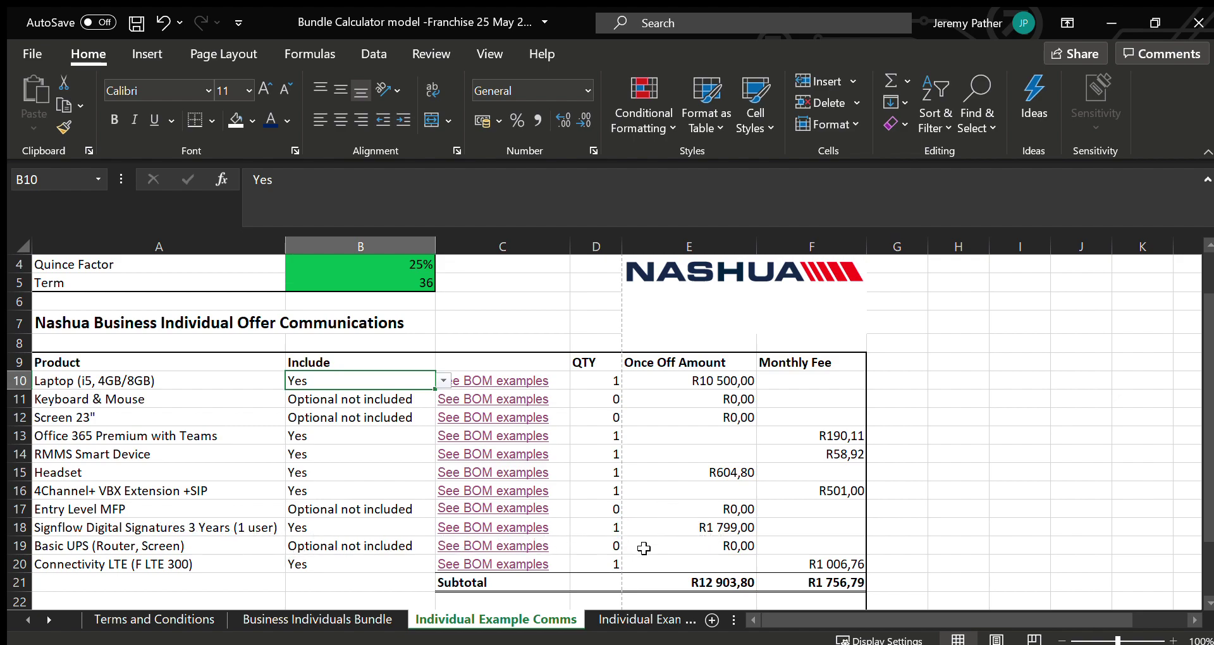
Highlight the Connectivity LTE (F LTE 300) and Subtotal rows, and set the connectivity product's Include option to Optional not included
scroll(617, 474, down, 1)
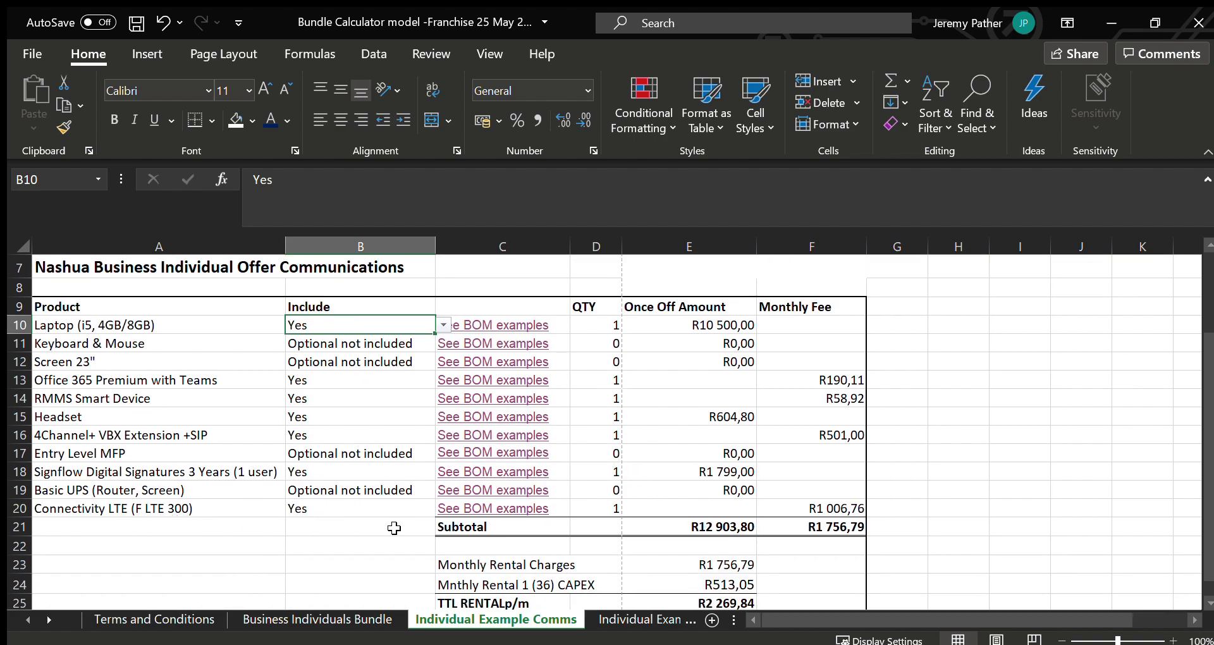
drag(183, 506, 838, 534)
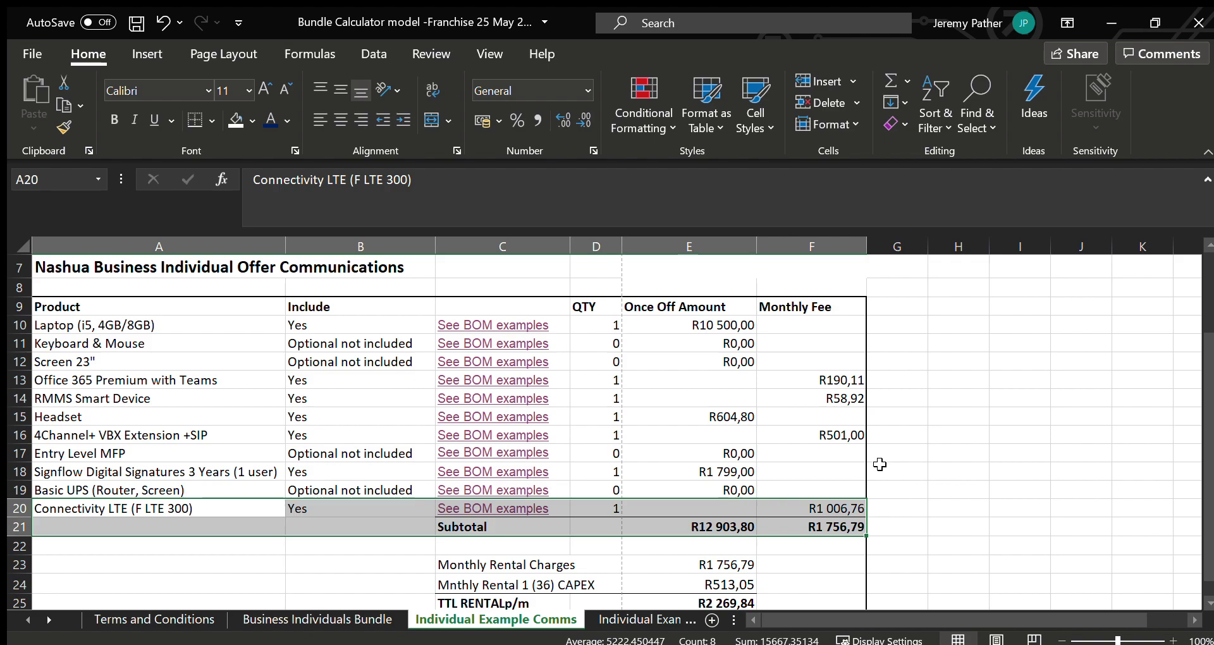
scroll(879, 463, down, 1)
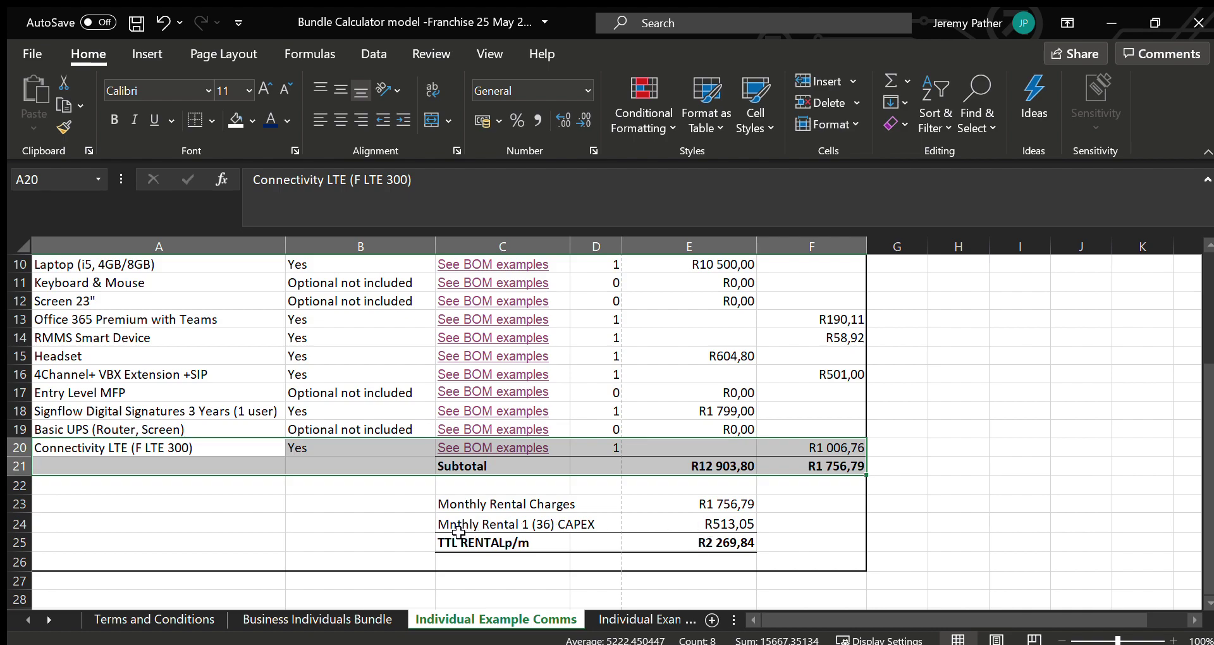
scroll(220, 501, up, 1)
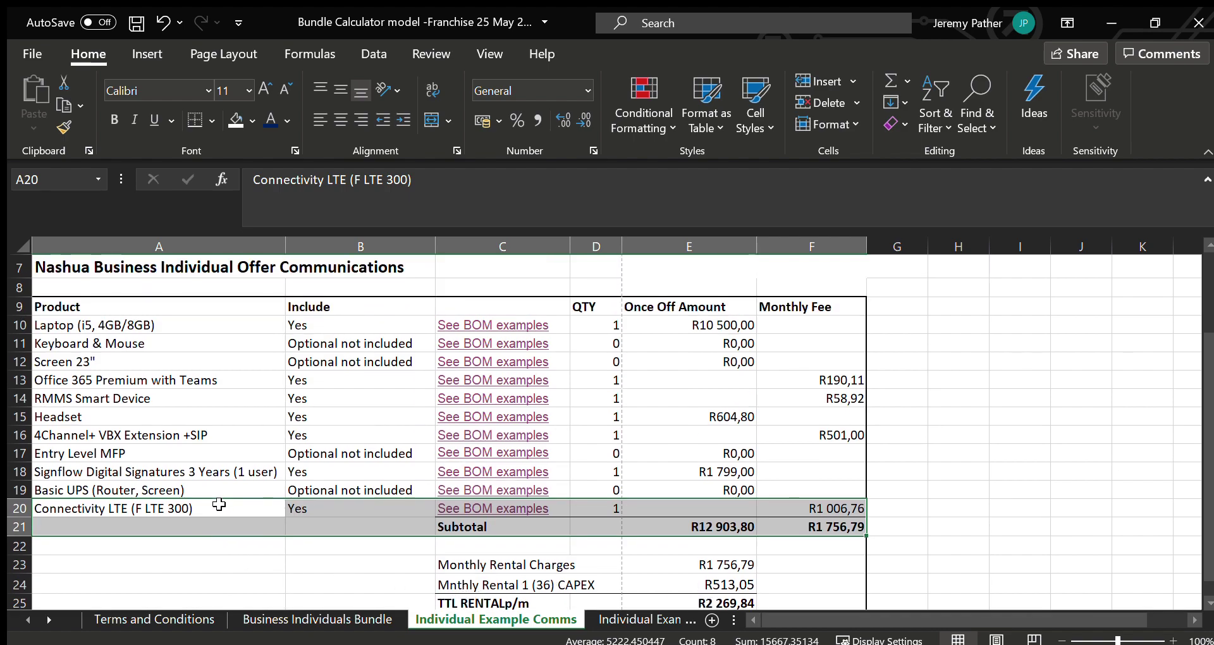
click(348, 509)
click(444, 509)
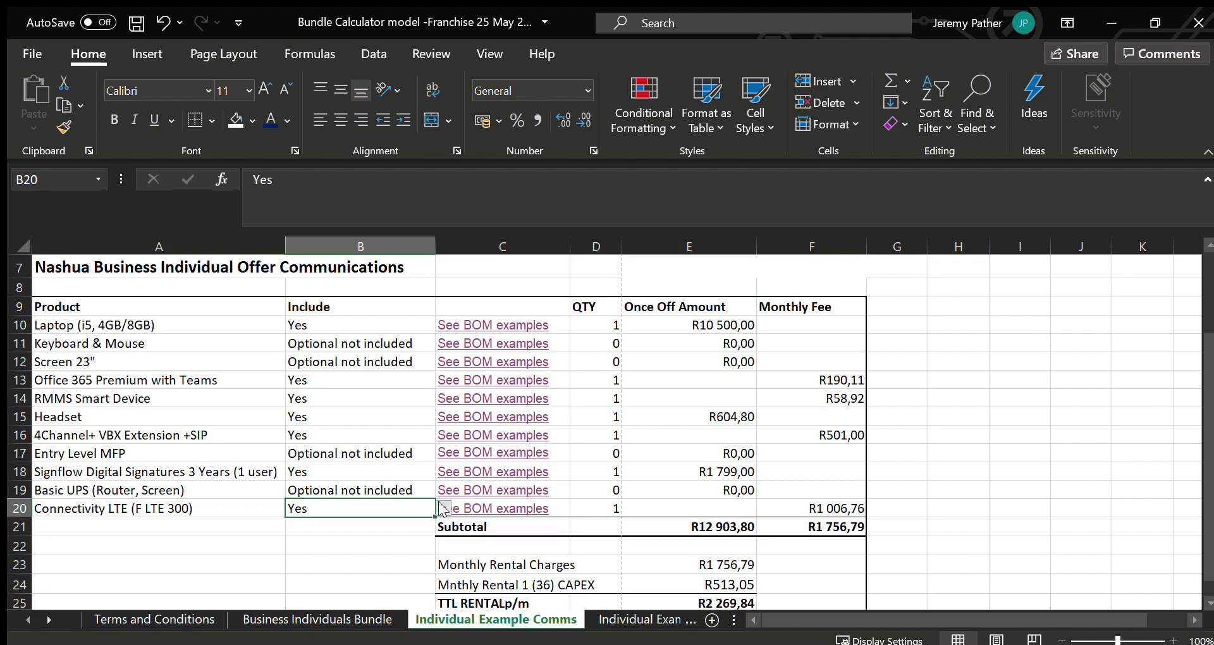
click(369, 538)
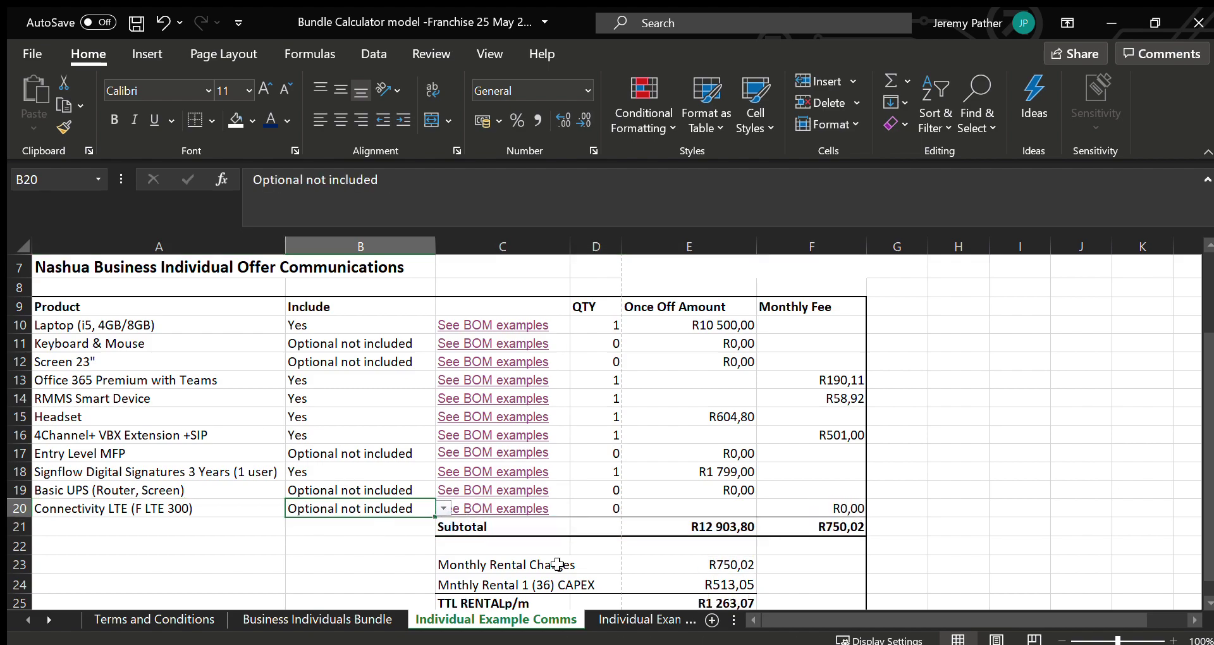
Set the Include option of Entry Level MFP to Yes and check the rental totals
click(359, 450)
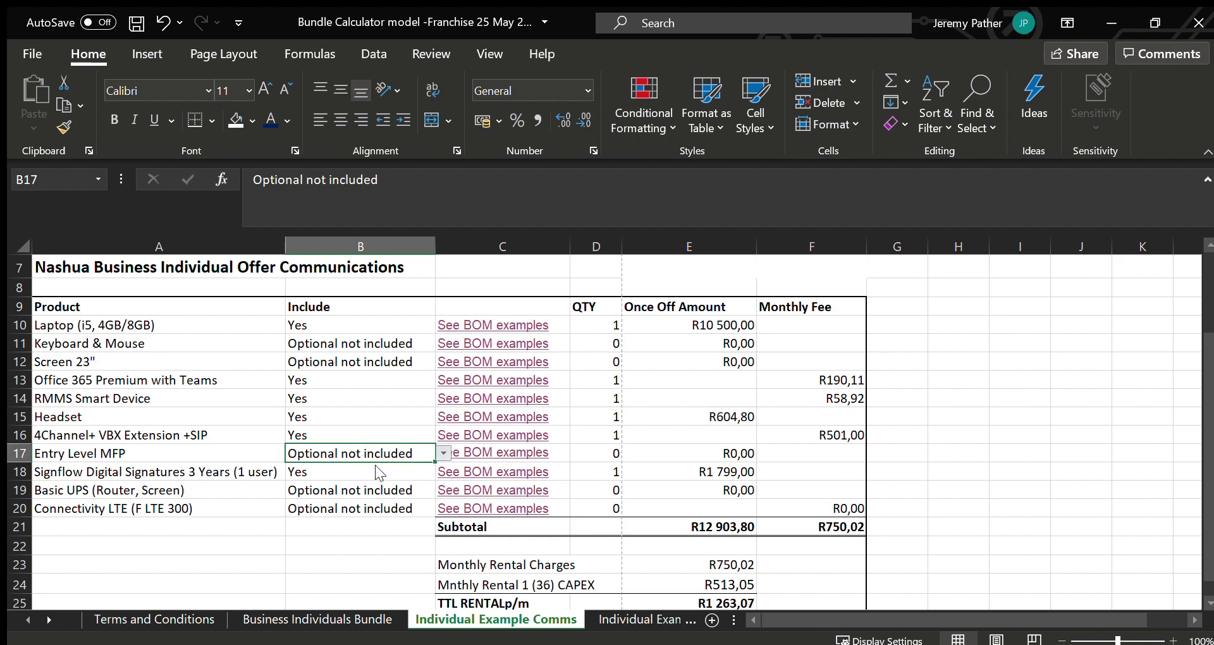
click(375, 466)
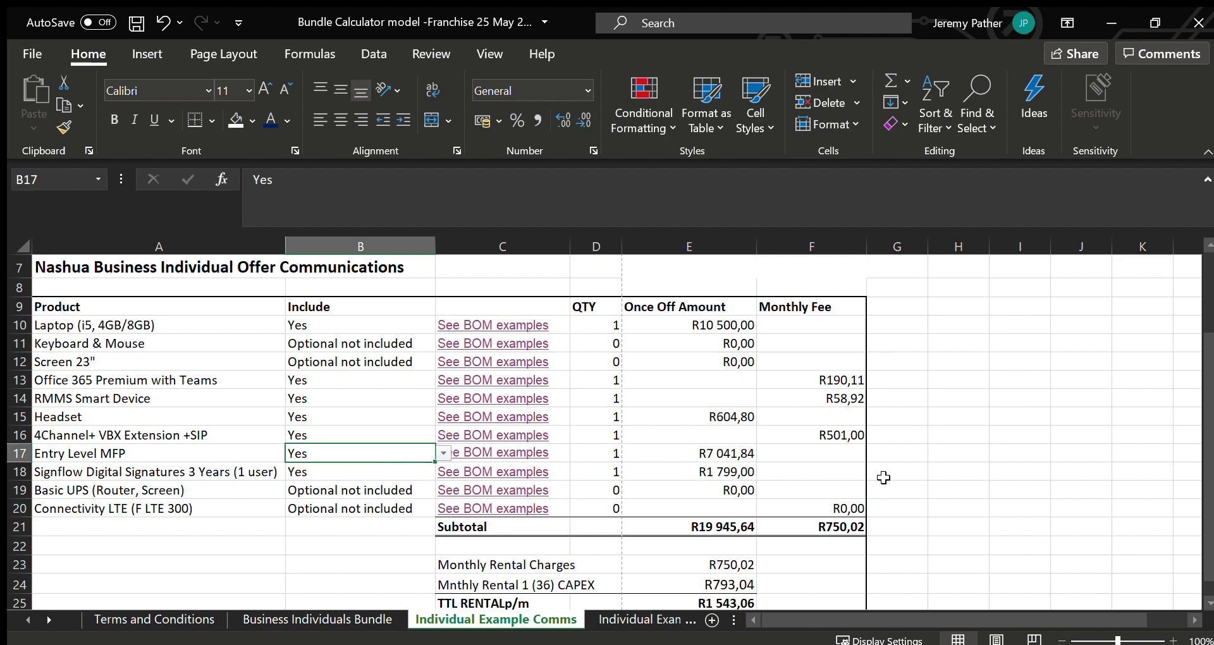
scroll(847, 477, down, 1)
scroll(548, 420, up, 1)
Open the Individual Example Basic sheet and examine its included products, subtotals and monthly rental
click(617, 619)
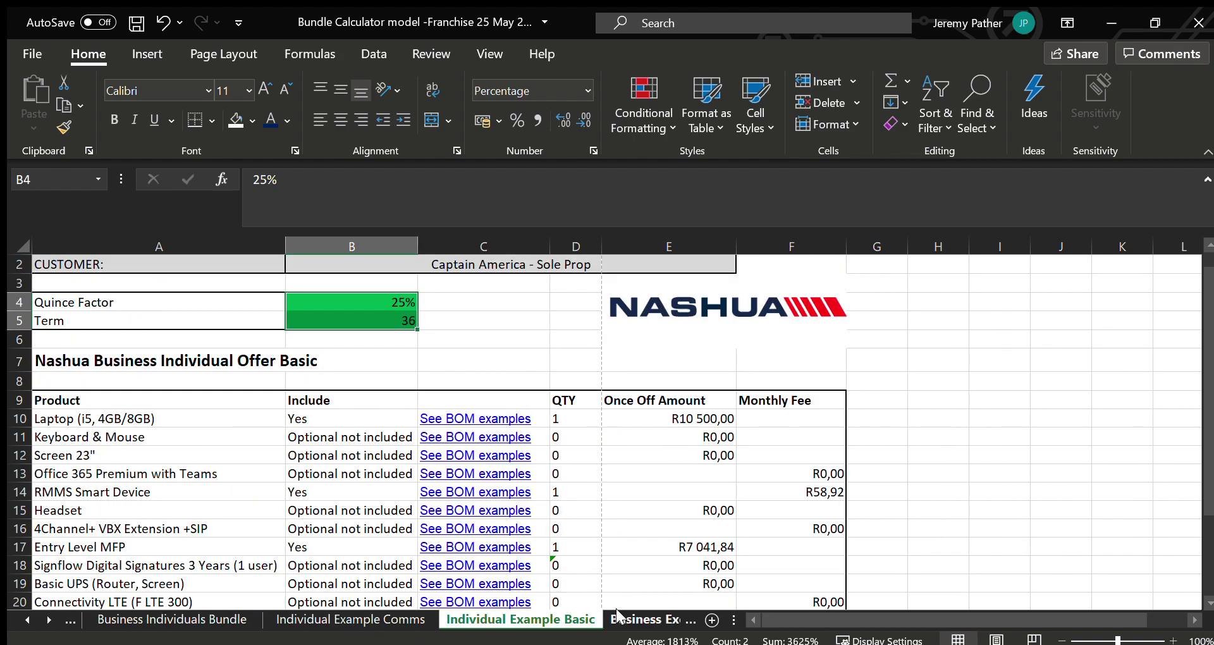
scroll(928, 436, down, 1)
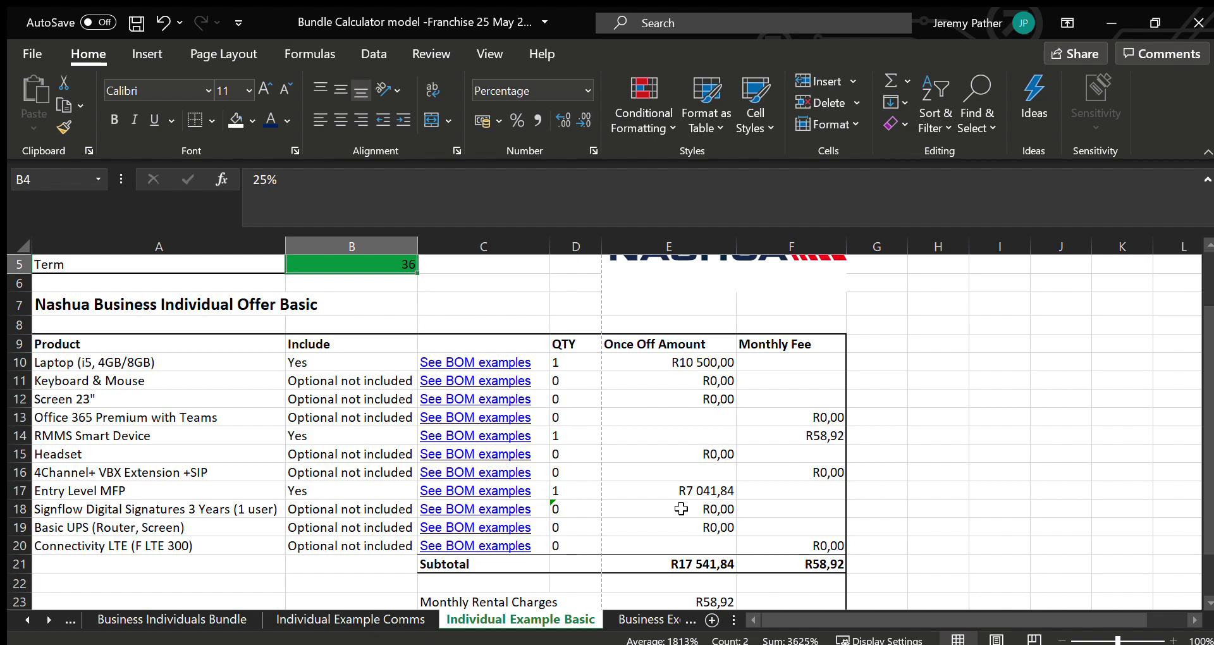
scroll(681, 508, down, 1)
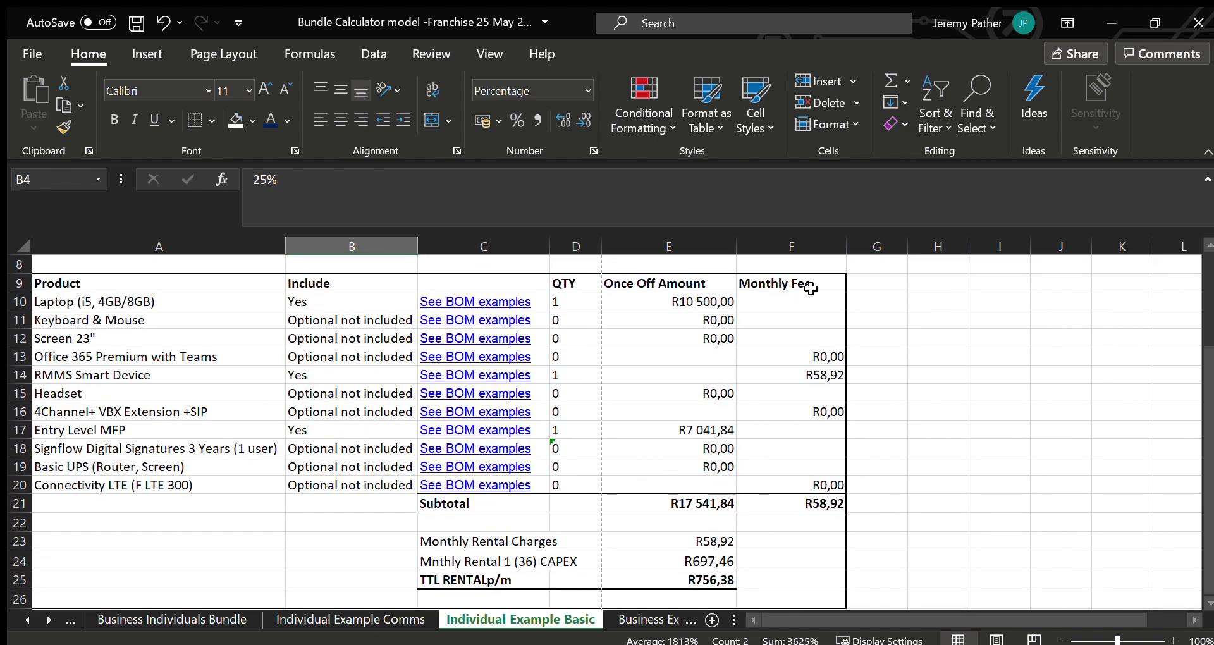
scroll(777, 451, up, 2)
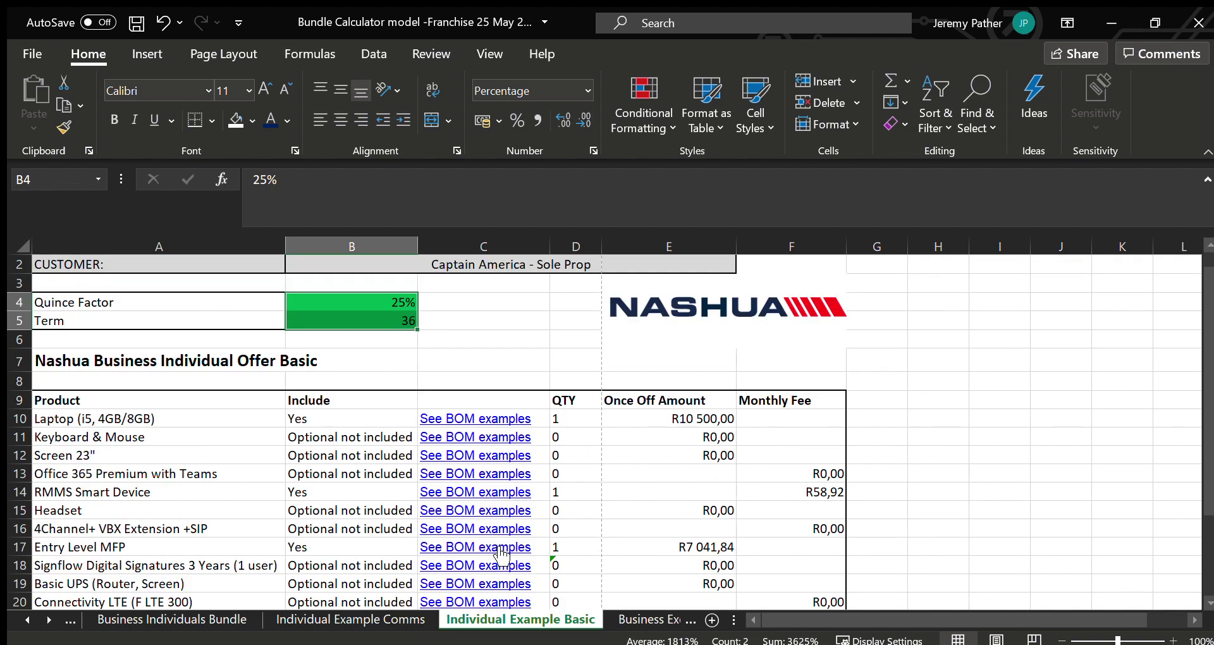
Open the Business Executive Bundle sheet and examine its product list with once-off amounts and monthly fees
click(673, 618)
click(632, 614)
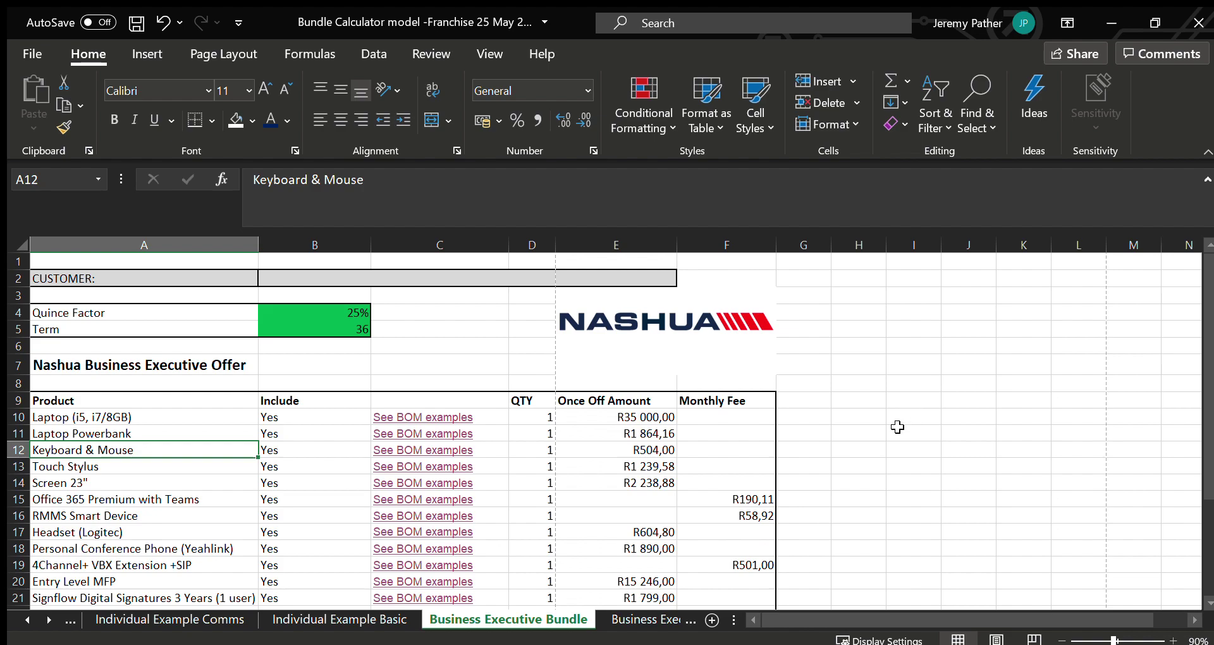
scroll(897, 428, down, 1)
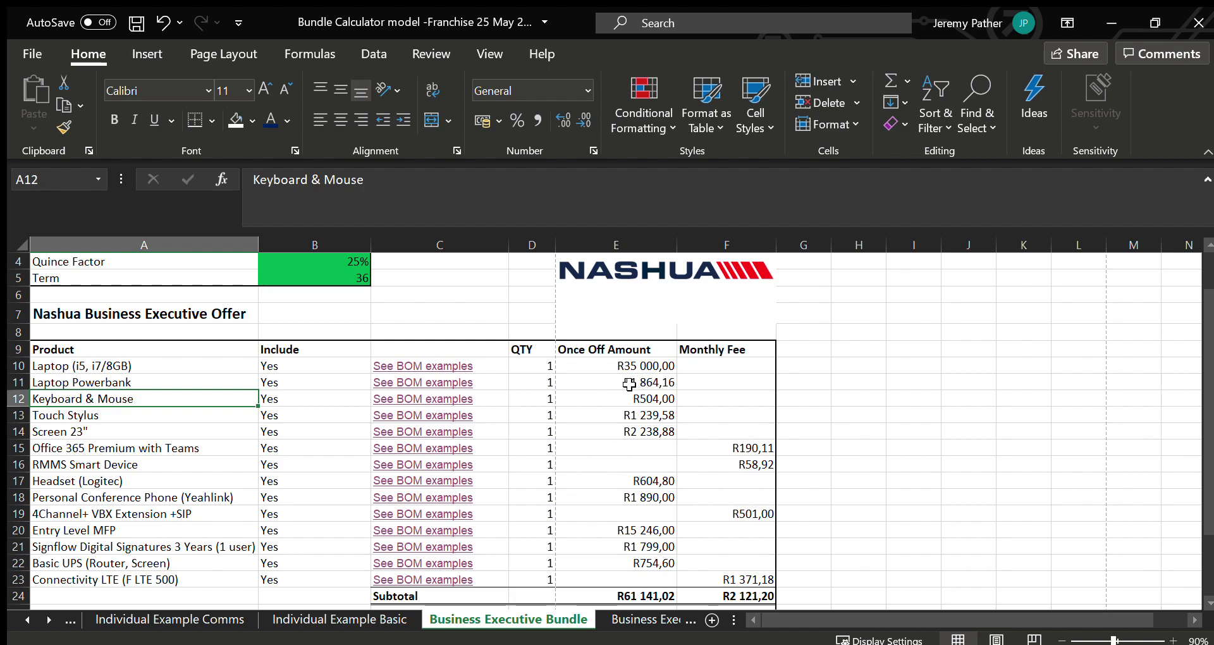
Open the Business Executive Example sheet, review its products, and highlight the monthly rental amounts and the Quince Factor and Term values
click(646, 612)
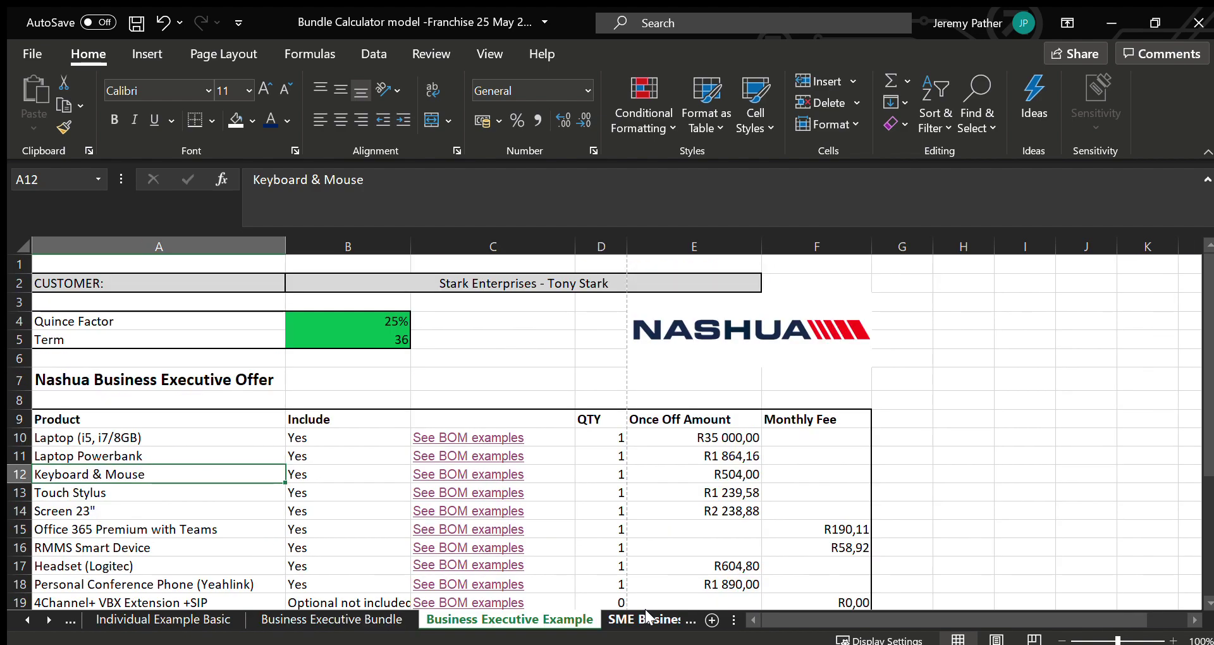
scroll(819, 414, down, 1)
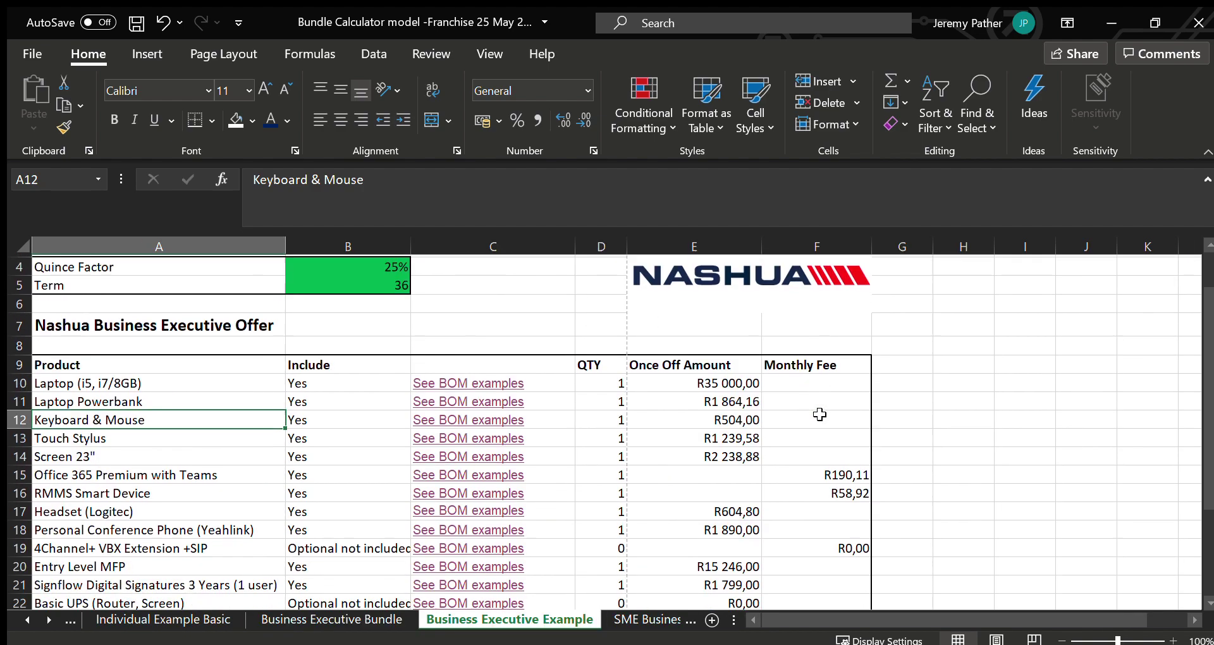
scroll(116, 402, down, 1)
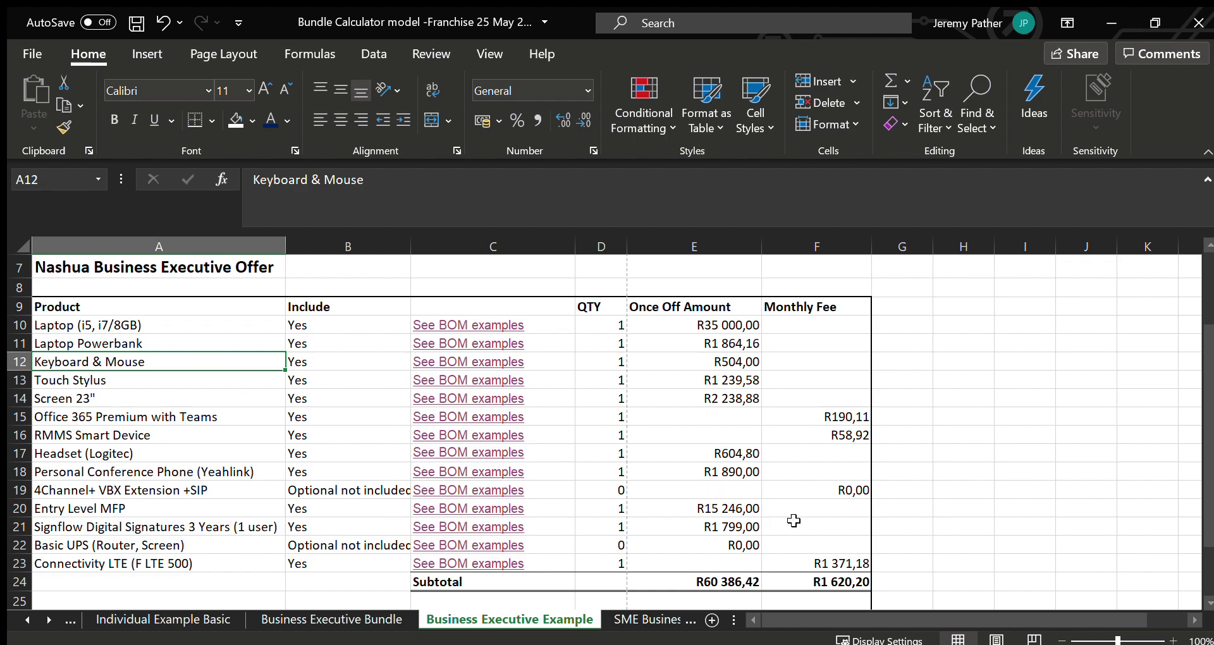
scroll(790, 525, down, 1)
scroll(787, 555, down, 1)
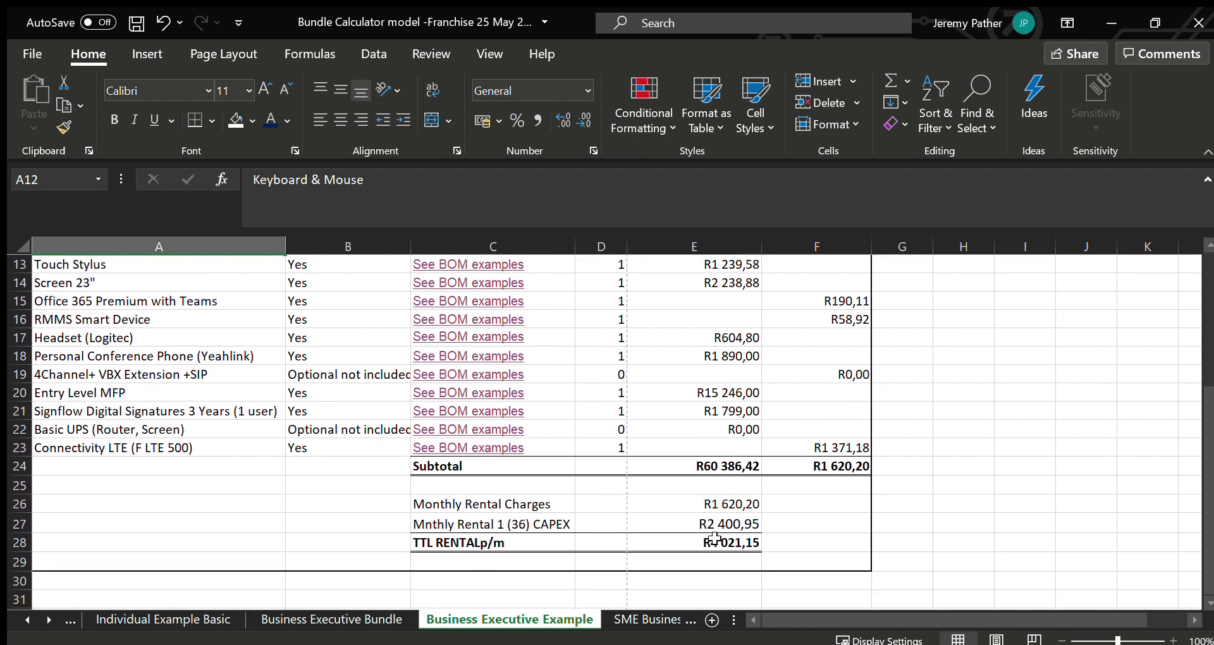
drag(733, 504, 732, 542)
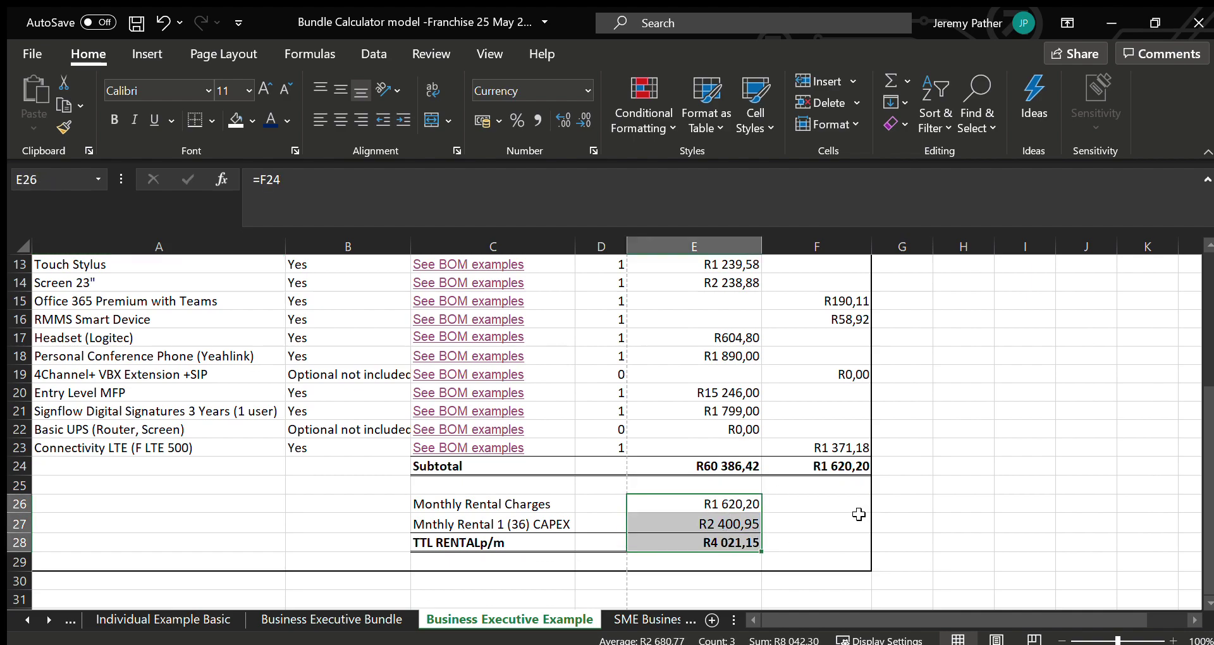
scroll(848, 515, up, 4)
drag(324, 318, 325, 335)
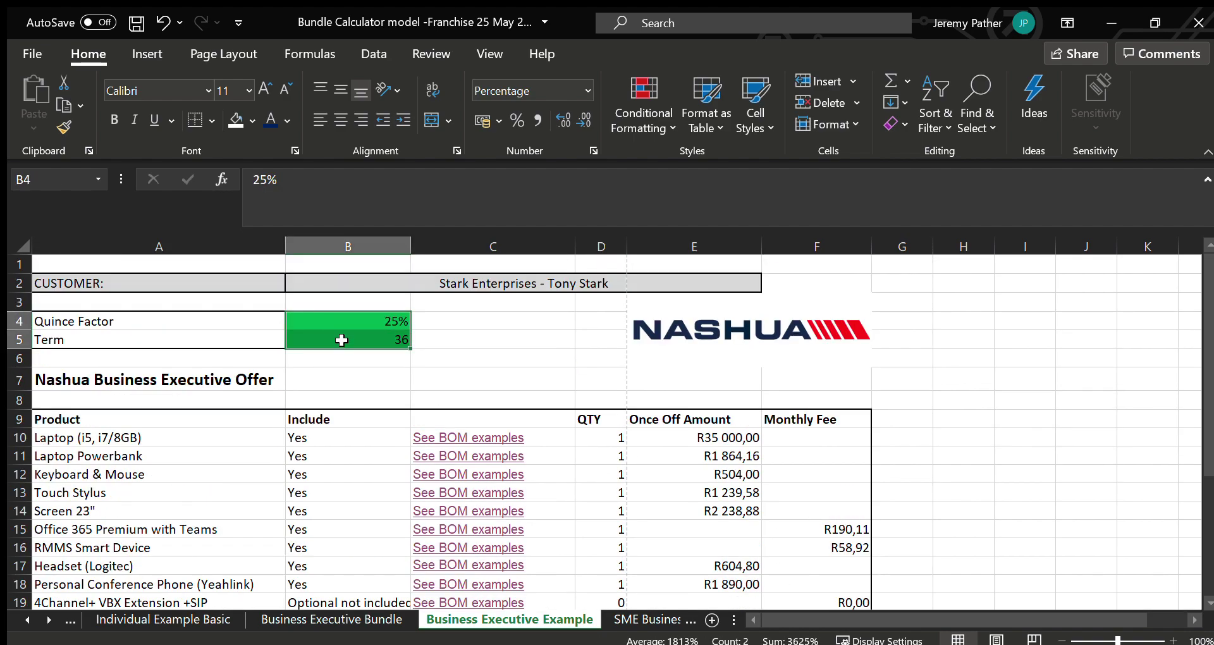
Open the SME Business Bundle sheet and examine its product list, quantities, subtotals and total monthly rental
click(657, 620)
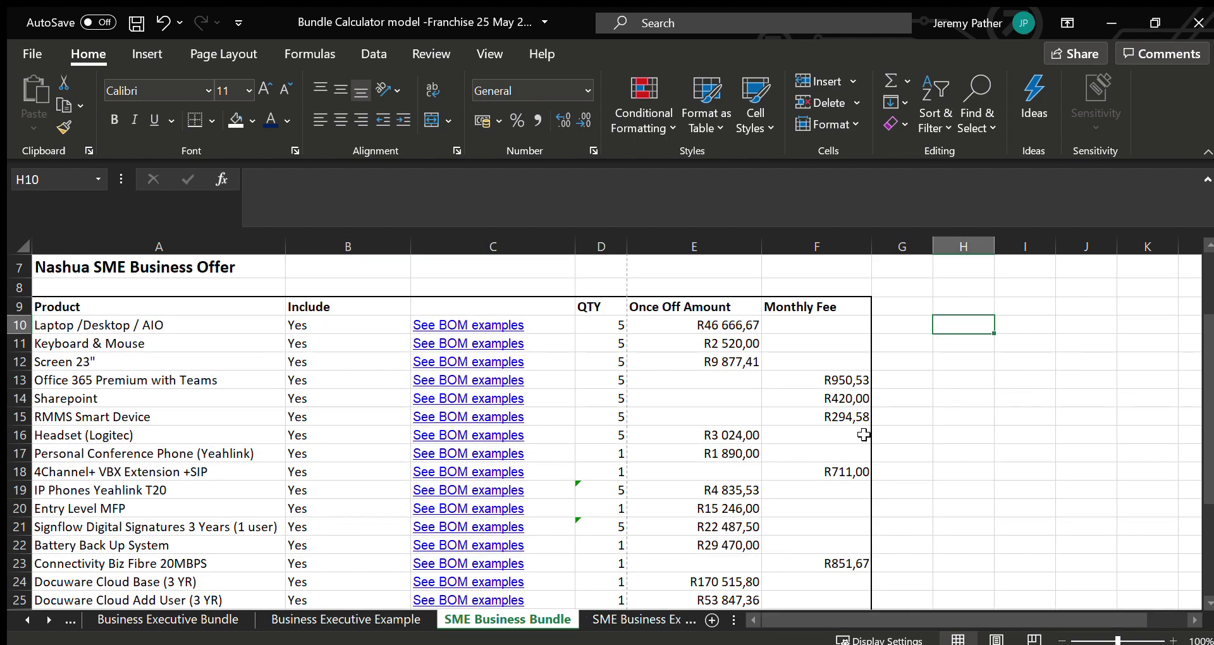
scroll(867, 411, up, 2)
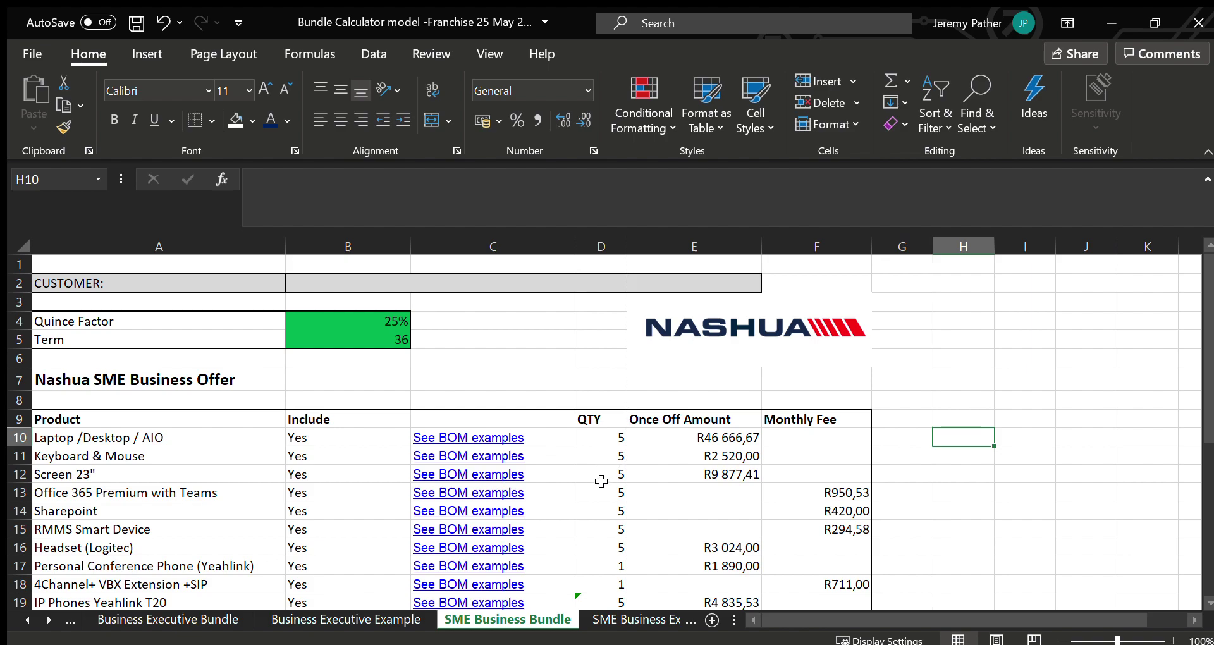
scroll(599, 483, down, 1)
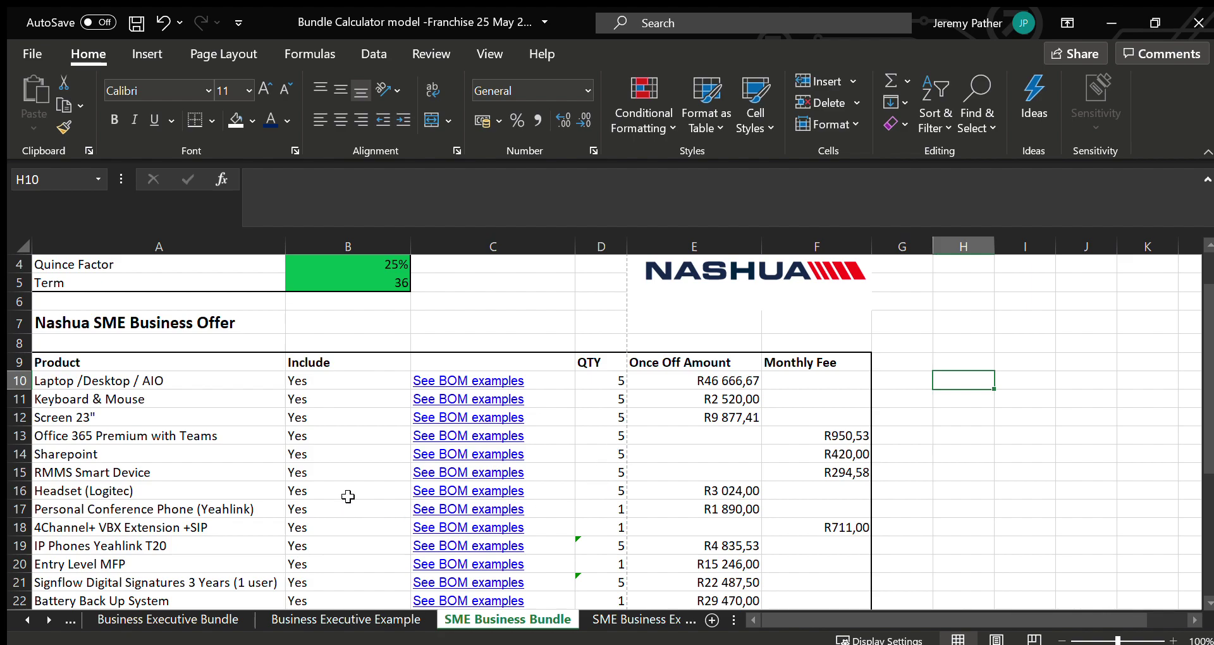
scroll(242, 454, down, 1)
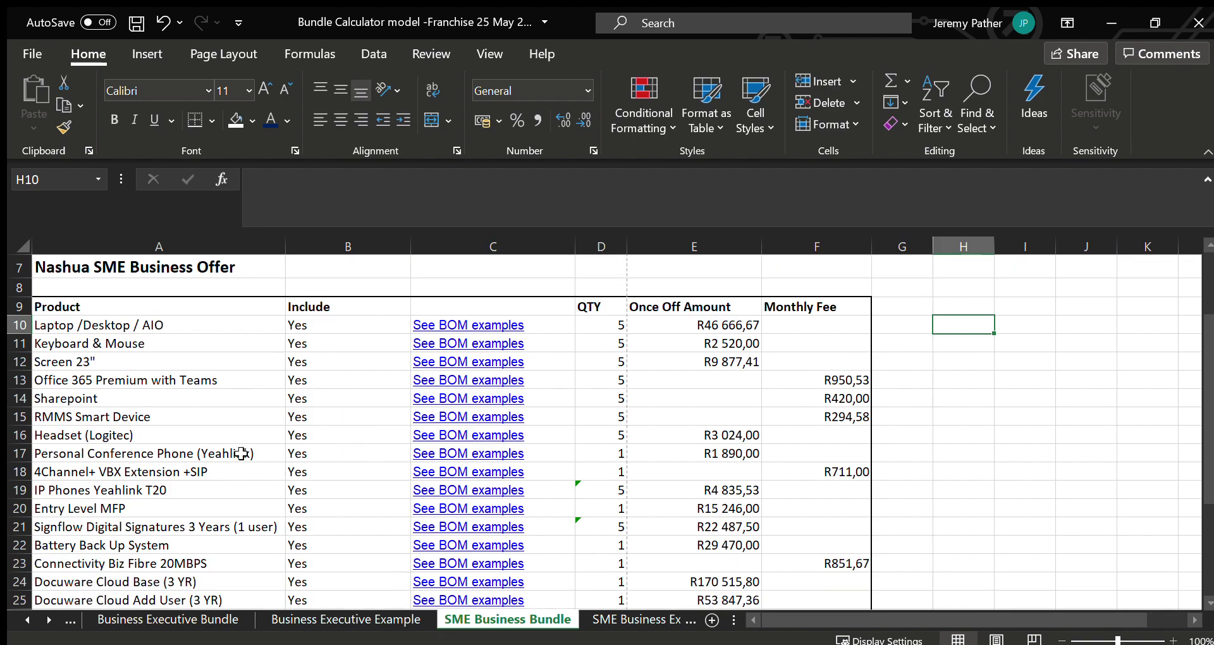
scroll(196, 480, down, 1)
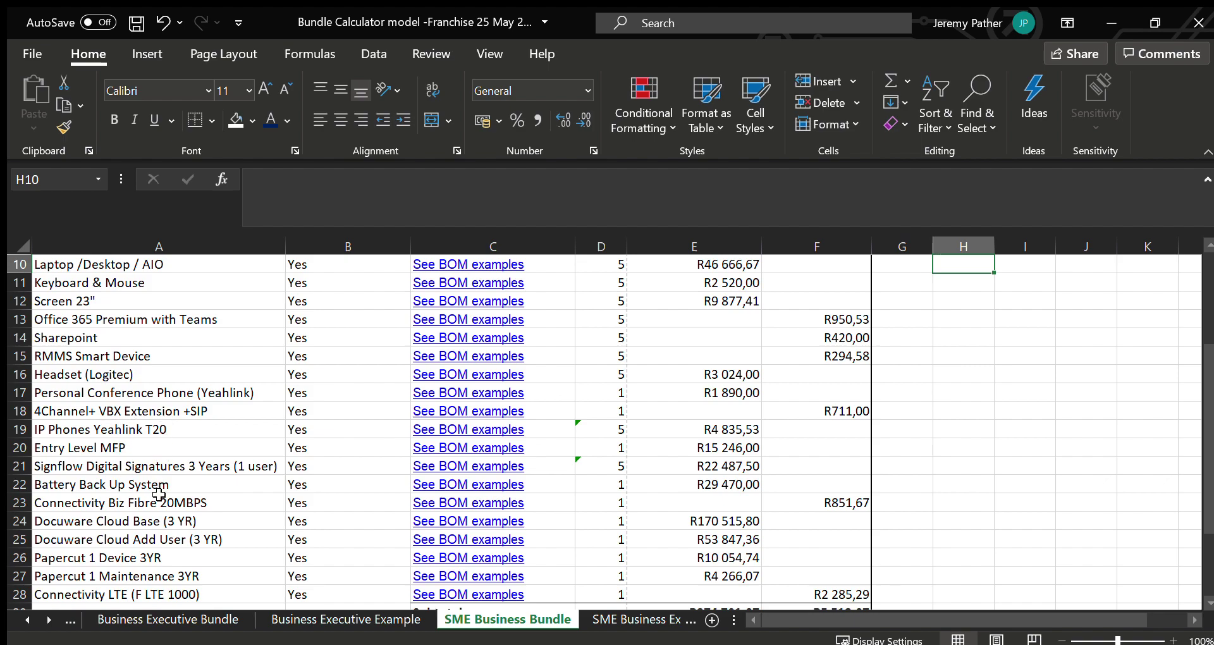
scroll(163, 483, down, 1)
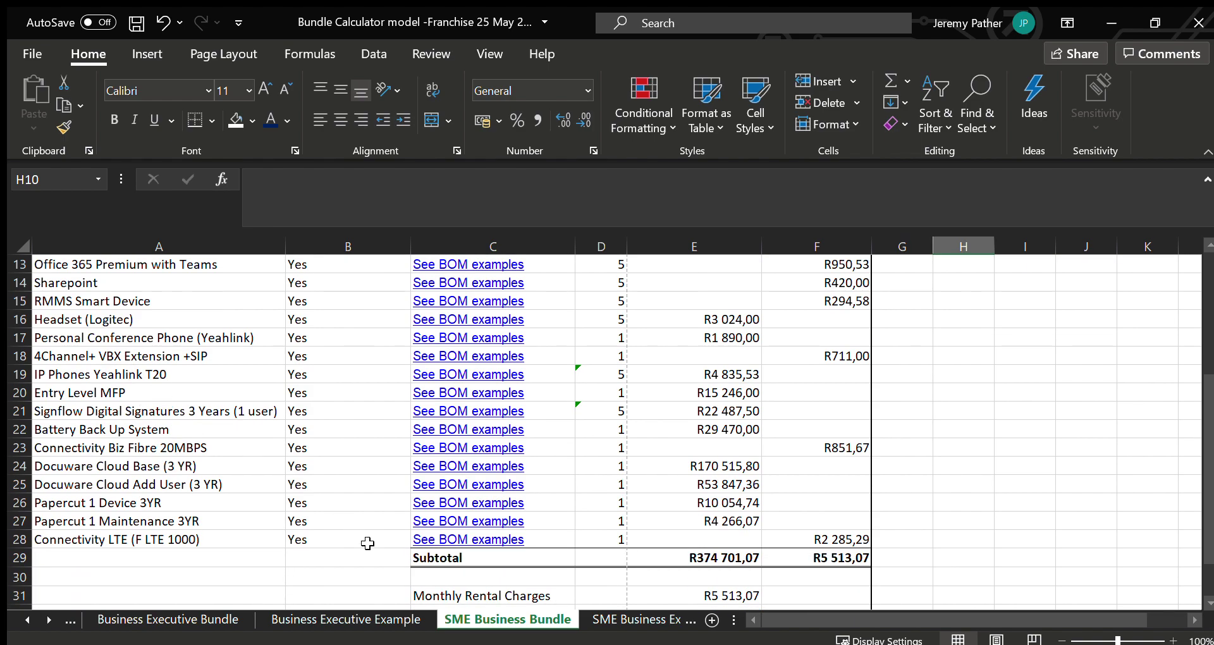
scroll(344, 454, down, 1)
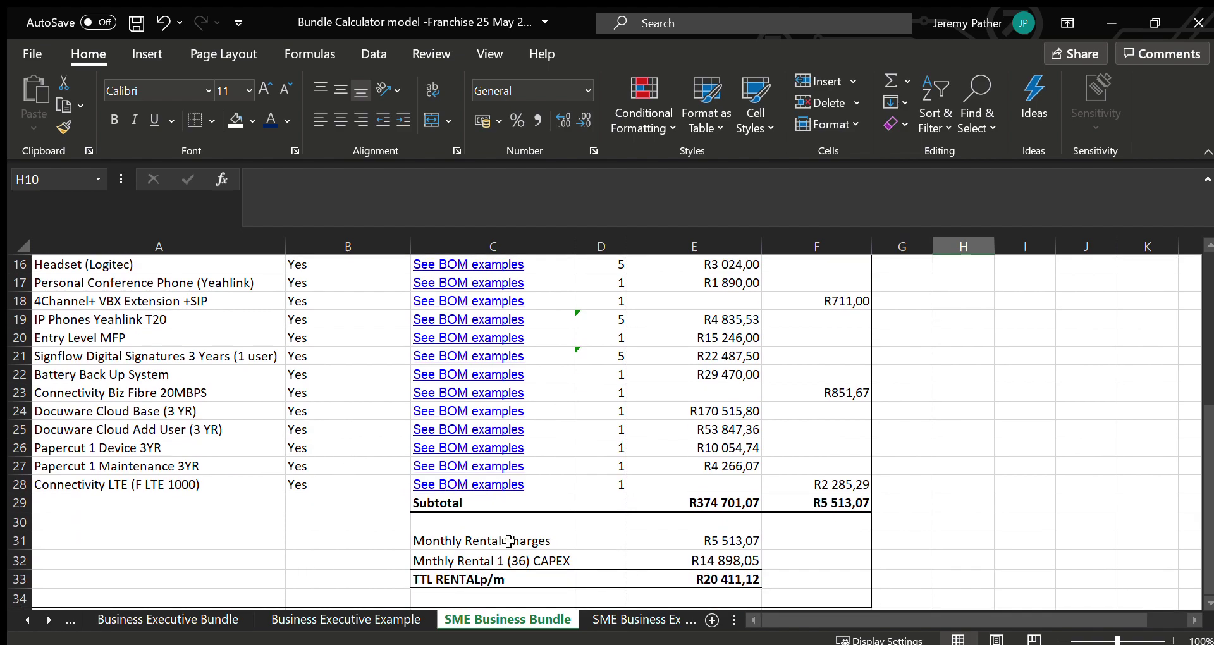
scroll(639, 516, up, 4)
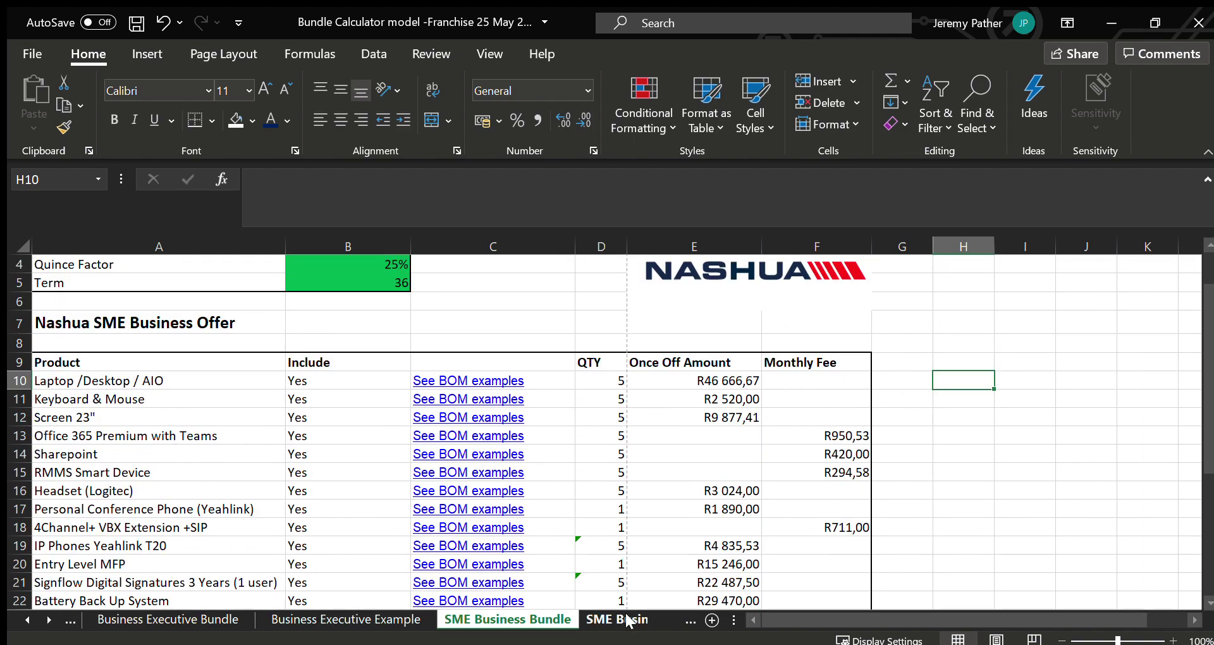
Open the SME Business Example sheet and examine which products are included and their quantities
click(628, 619)
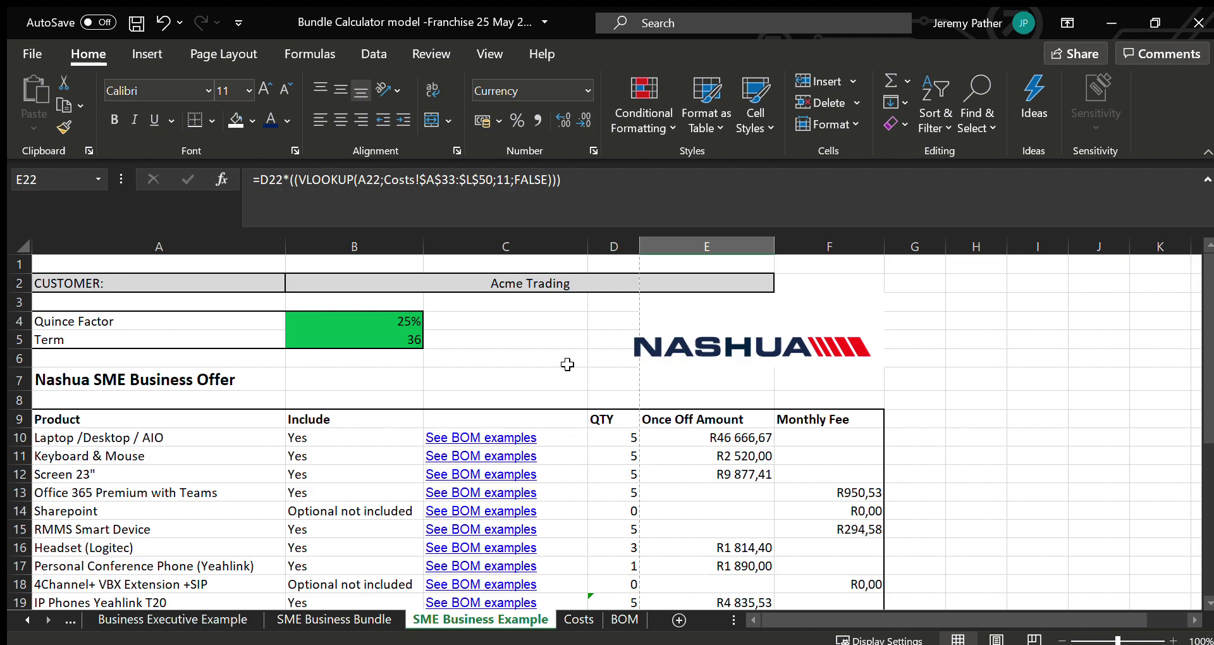
scroll(495, 375, down, 1)
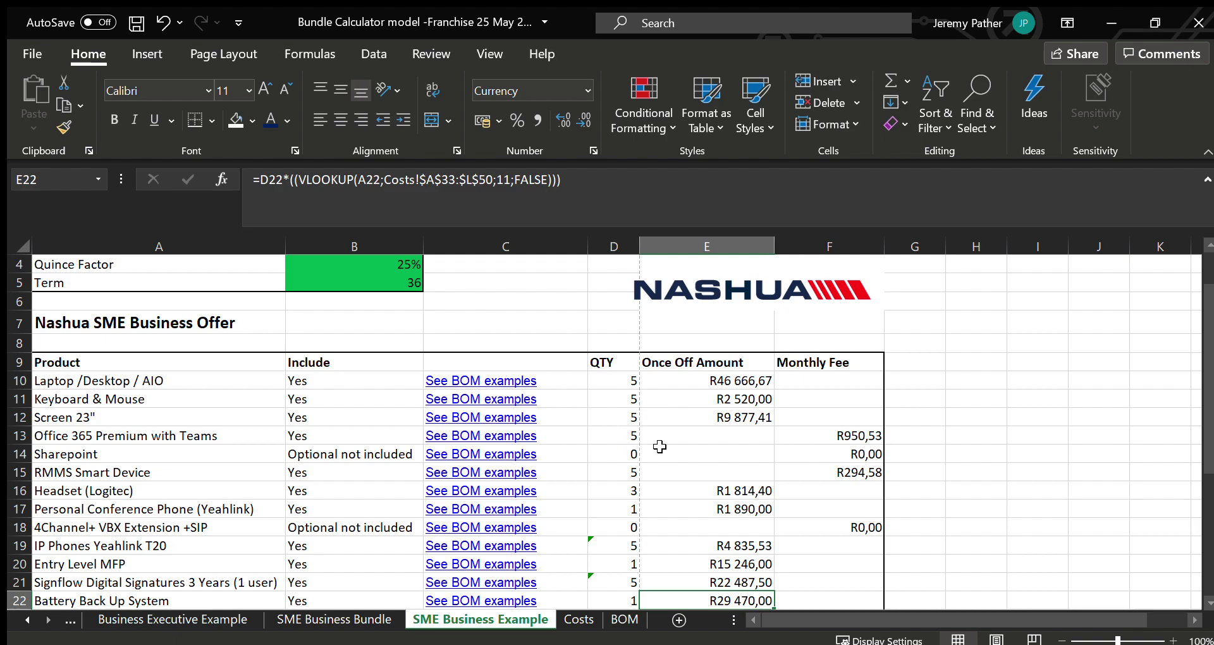
scroll(641, 455, down, 1)
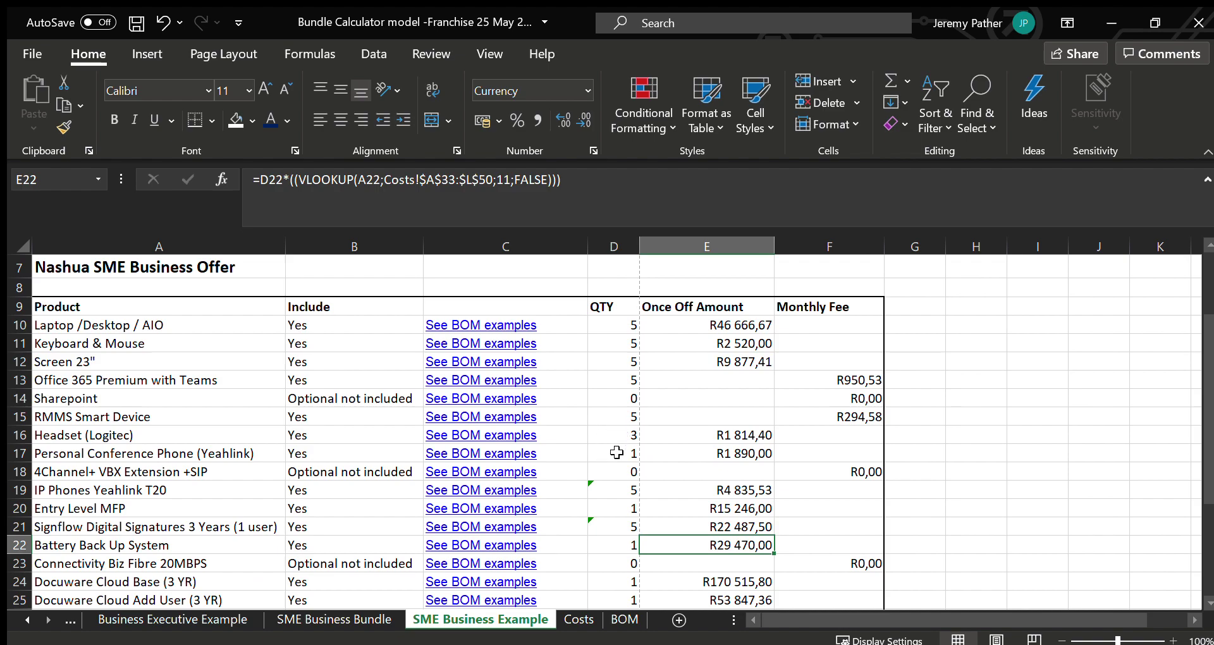
scroll(610, 458, down, 1)
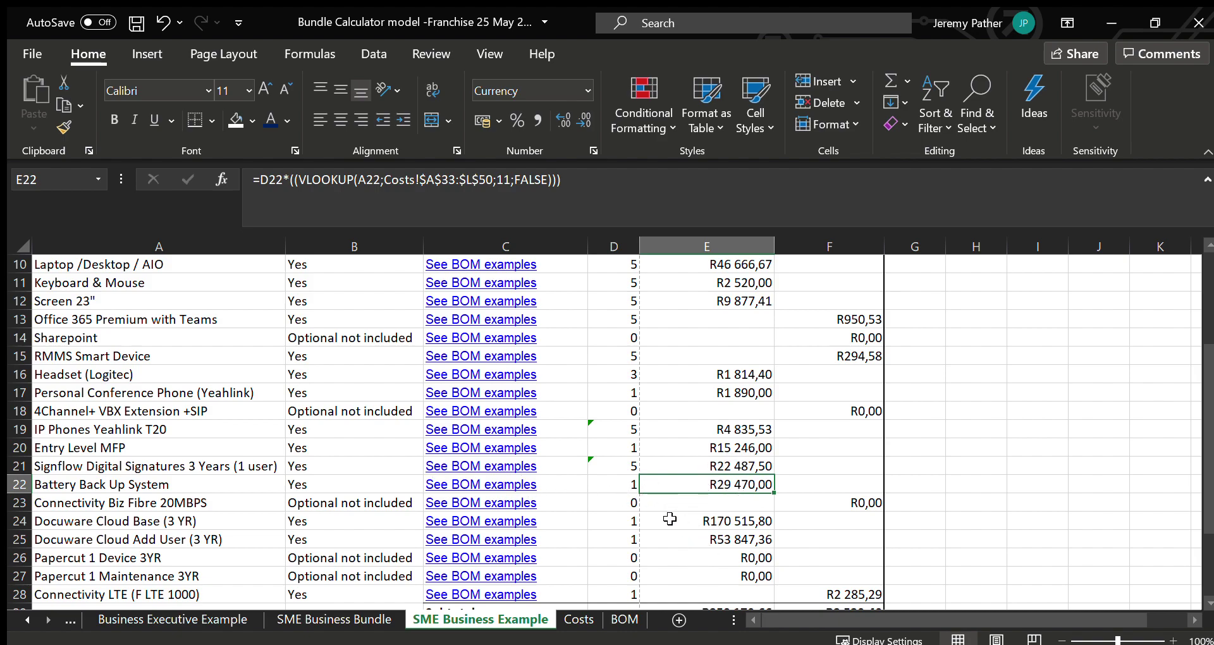
Highlight the Battery Back Up System, Docuware Cloud and Connectivity LTE rows in turn, and check the rental totals below them
scroll(662, 514, down, 1)
drag(218, 429, 818, 431)
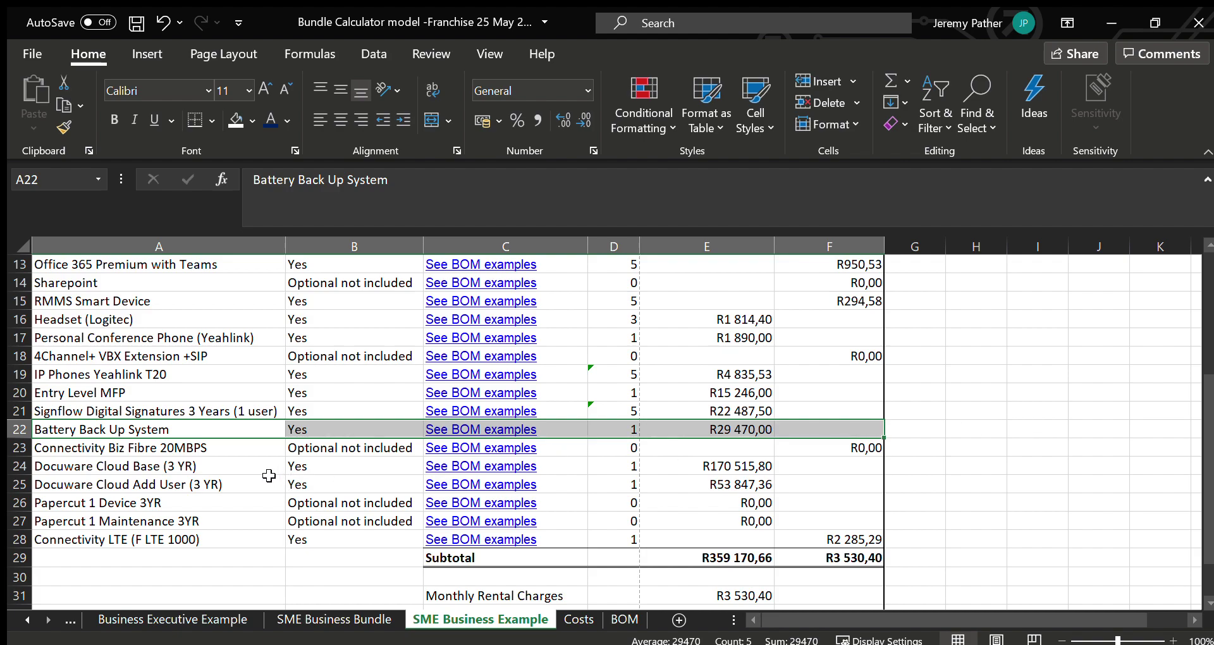
drag(269, 466, 708, 491)
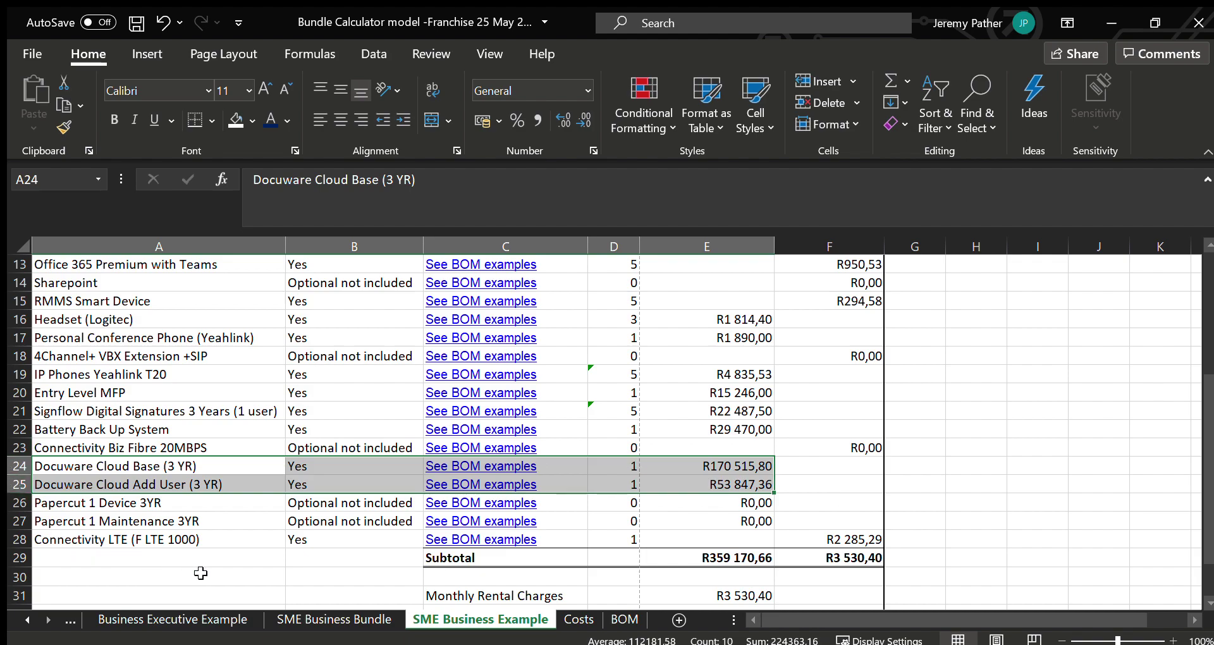
drag(129, 543, 864, 573)
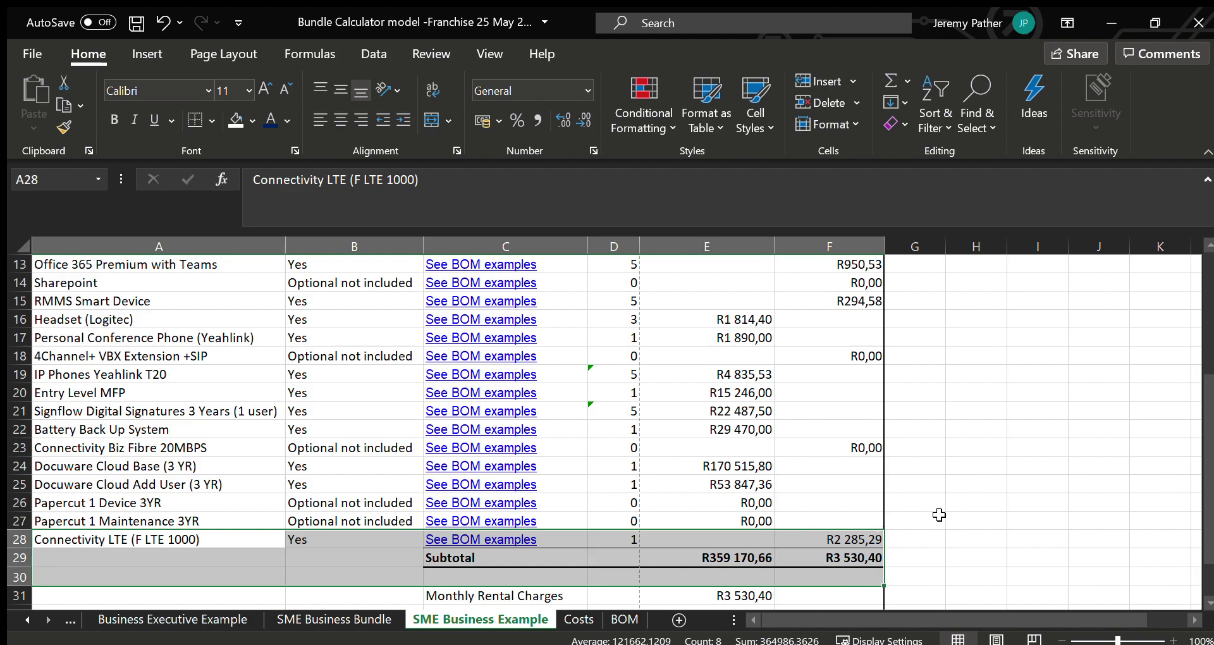
scroll(939, 514, down, 1)
scroll(939, 515, down, 1)
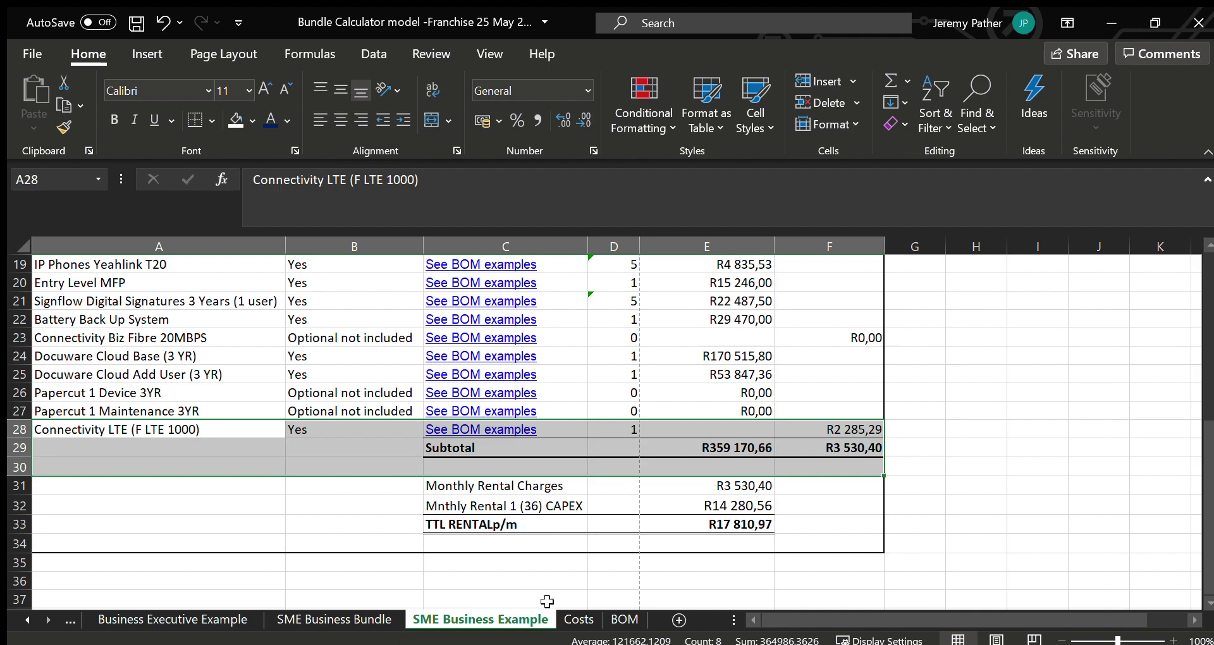
Open the Costs sheet, review the cost and pricing columns, and highlight the SRP Monthly column
click(574, 622)
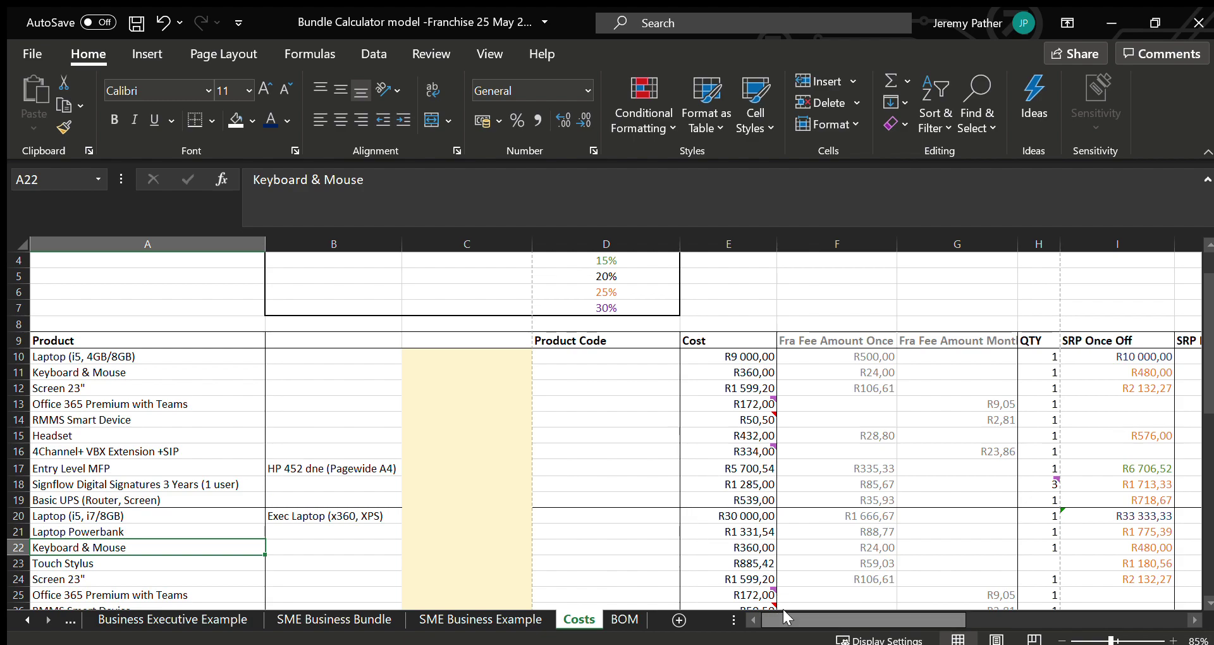
scroll(820, 616, right, 1)
mouse_move(818, 611)
mouse_down()
mouse_move(851, 611)
mouse_move(833, 612)
mouse_up()
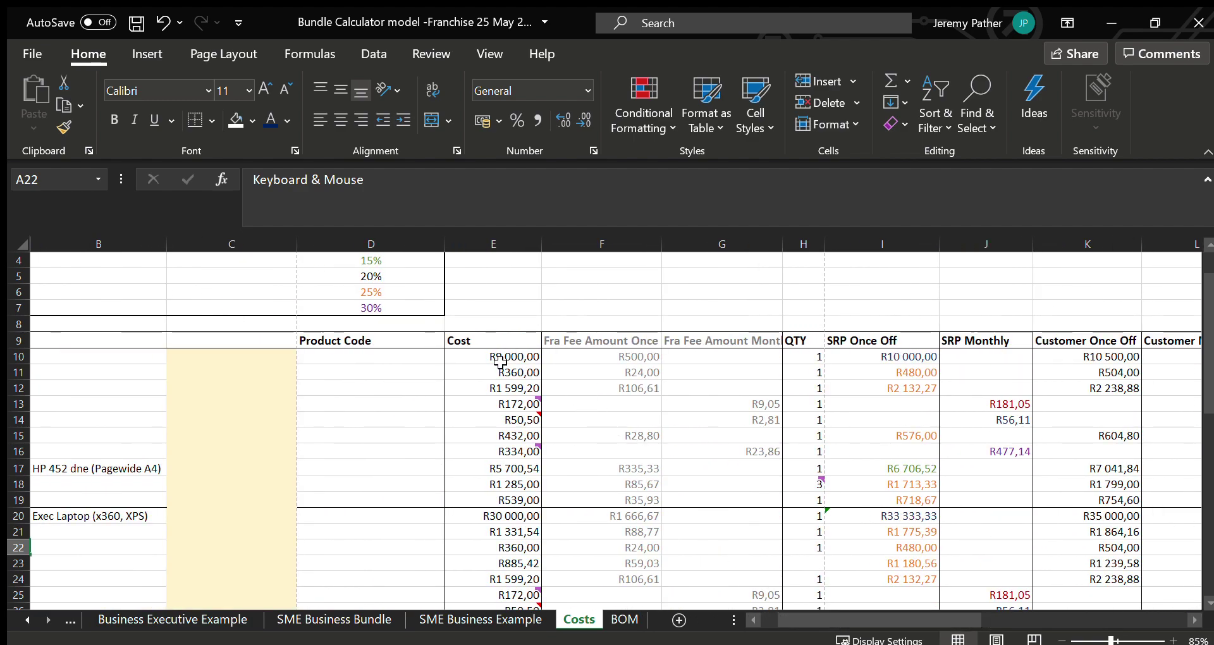
click(907, 250)
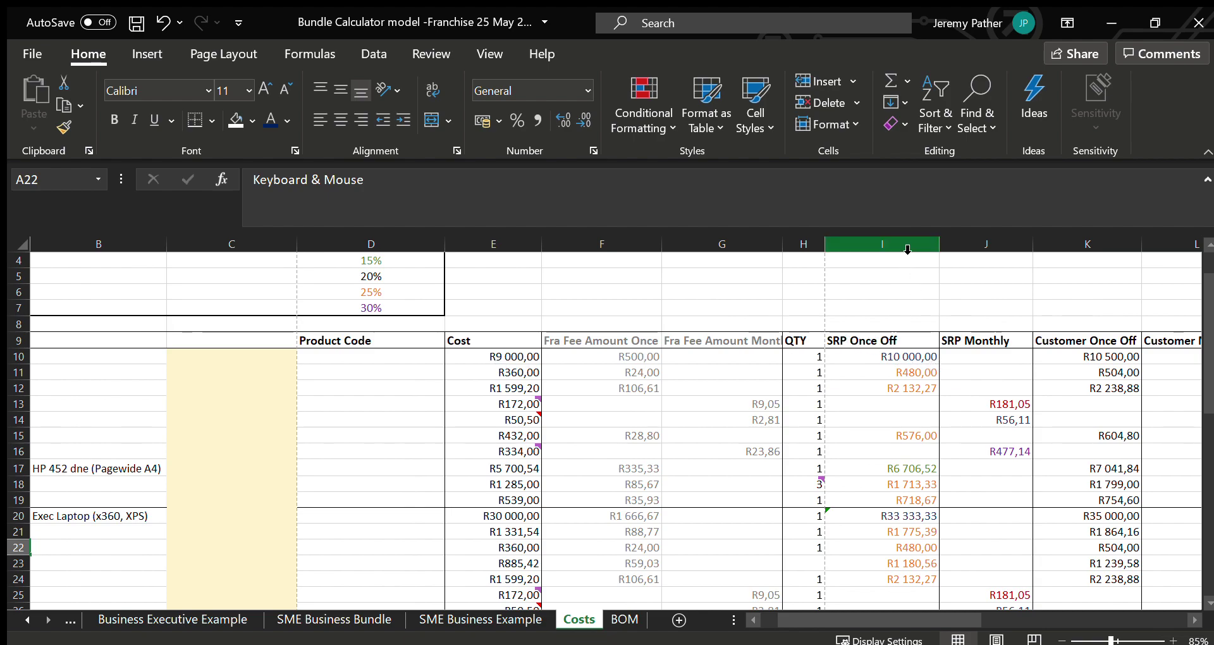
click(974, 247)
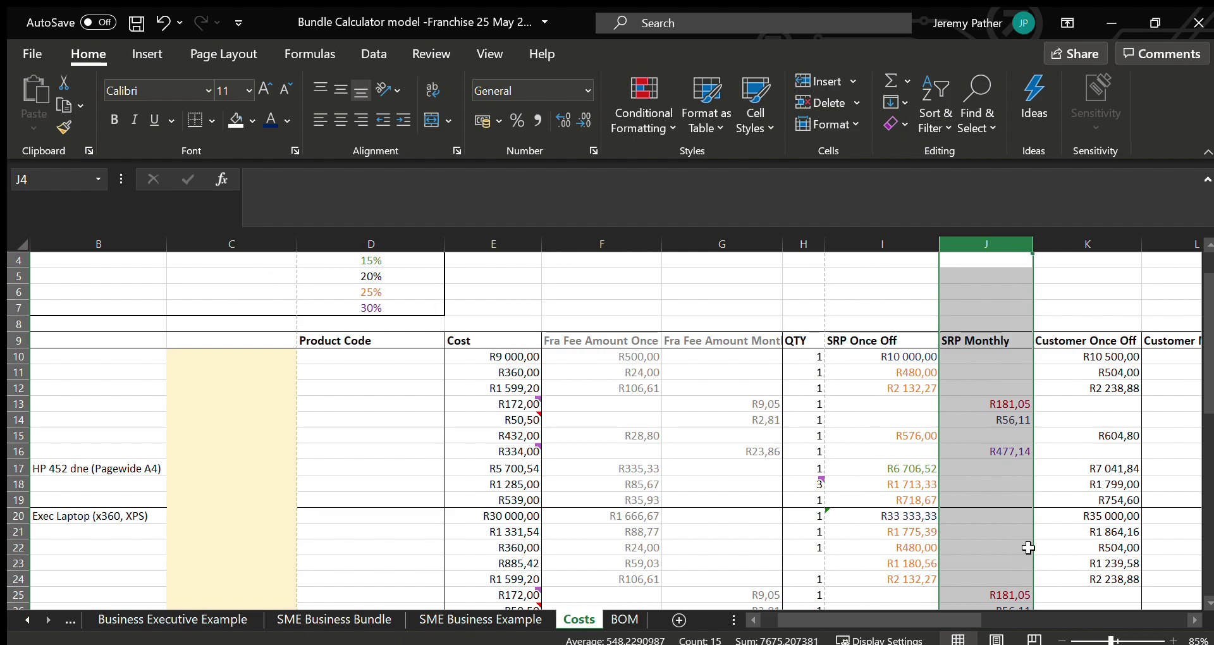
Open the BOM sheet and examine the product codes, descriptions and pricelist sources from the laptops through to DocuWare
click(628, 623)
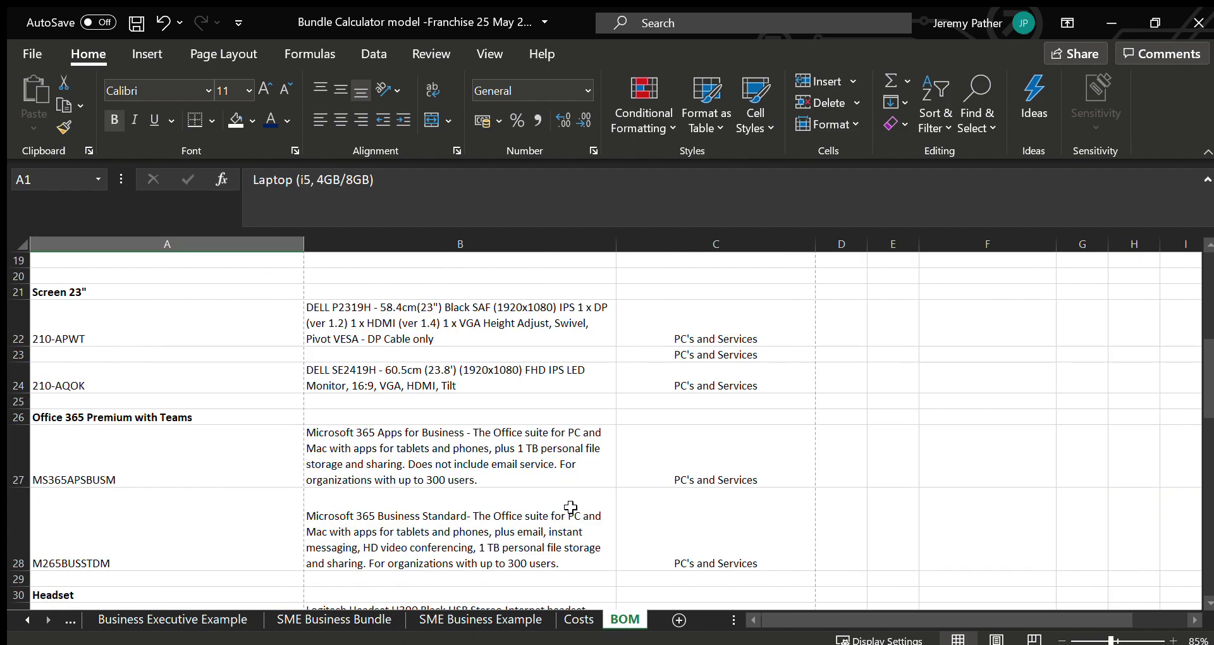
scroll(570, 507, up, 6)
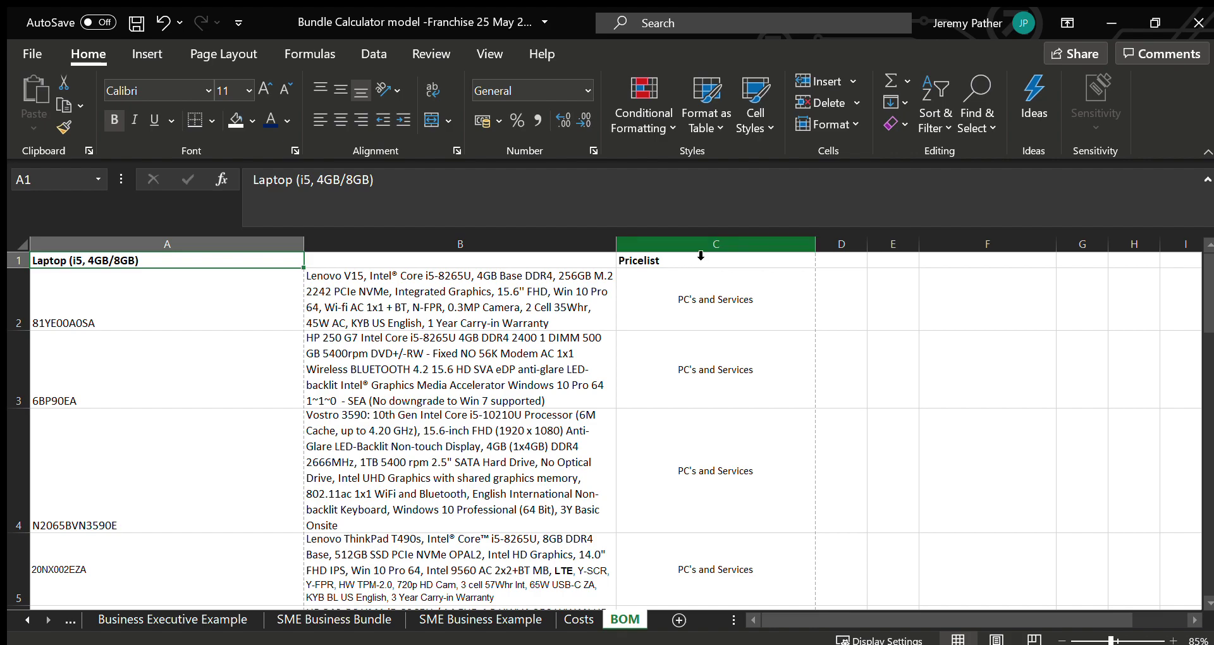
scroll(679, 339, down, 5)
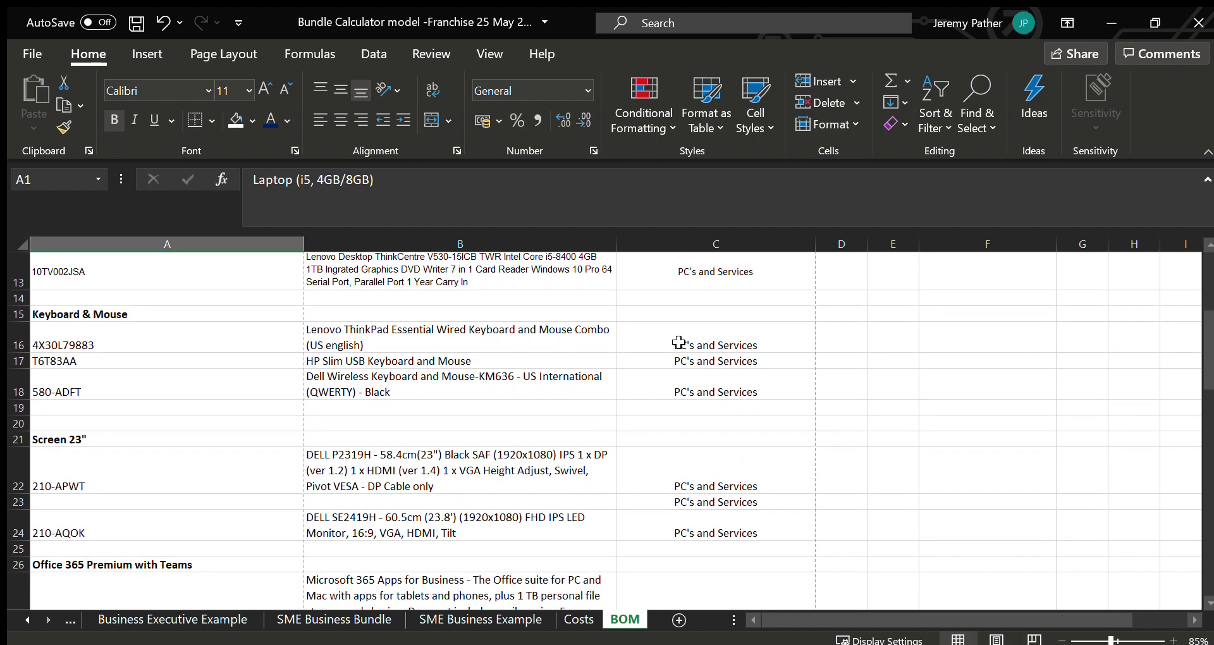
scroll(678, 347, down, 5)
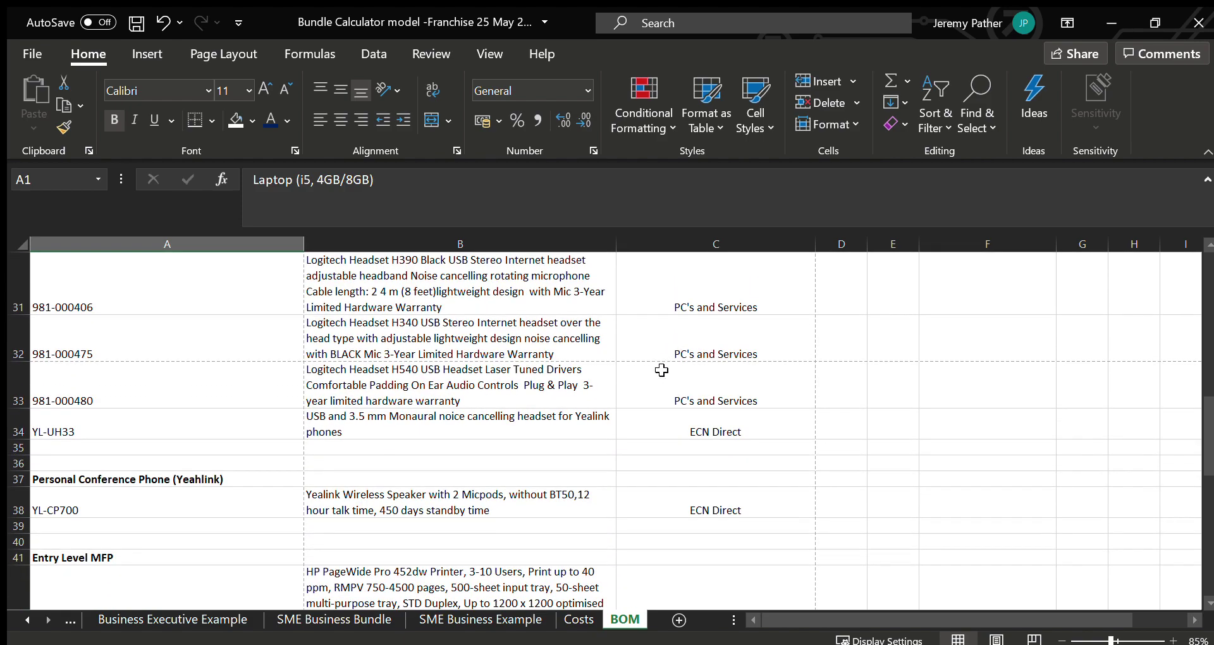
scroll(724, 528, down, 1)
scroll(725, 536, down, 5)
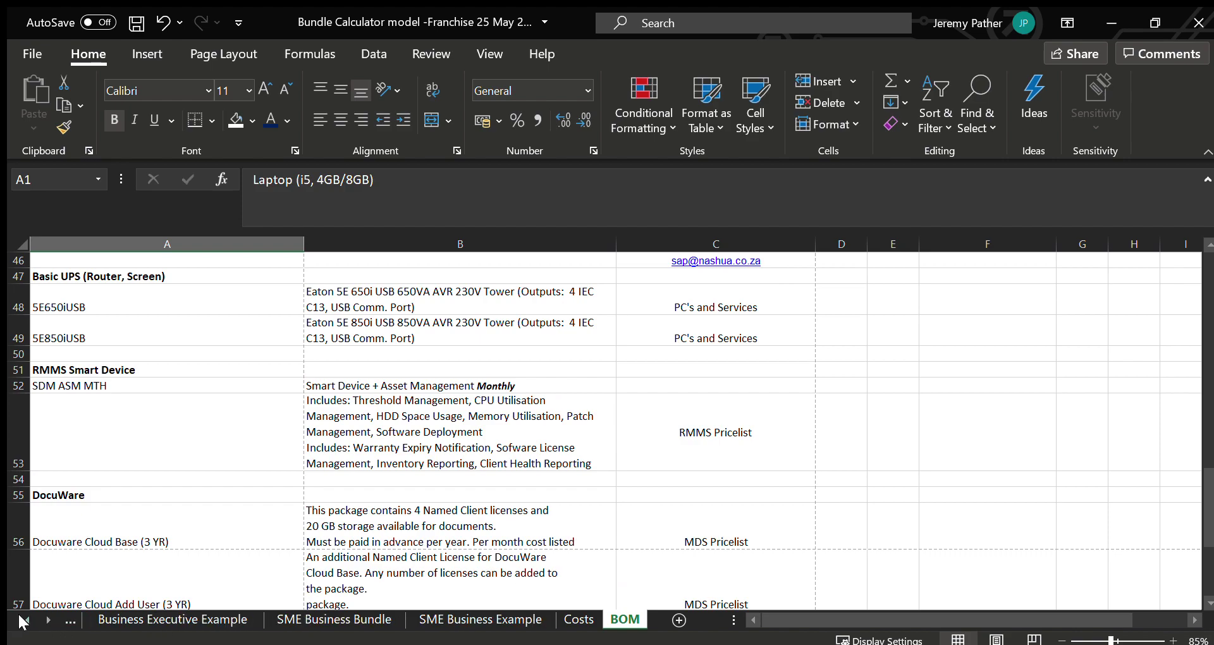
Return to the Business Individuals Bundle sheet and review its products, subtotals and monthly rental
click(23, 622)
click(23, 622)
click(22, 622)
click(23, 622)
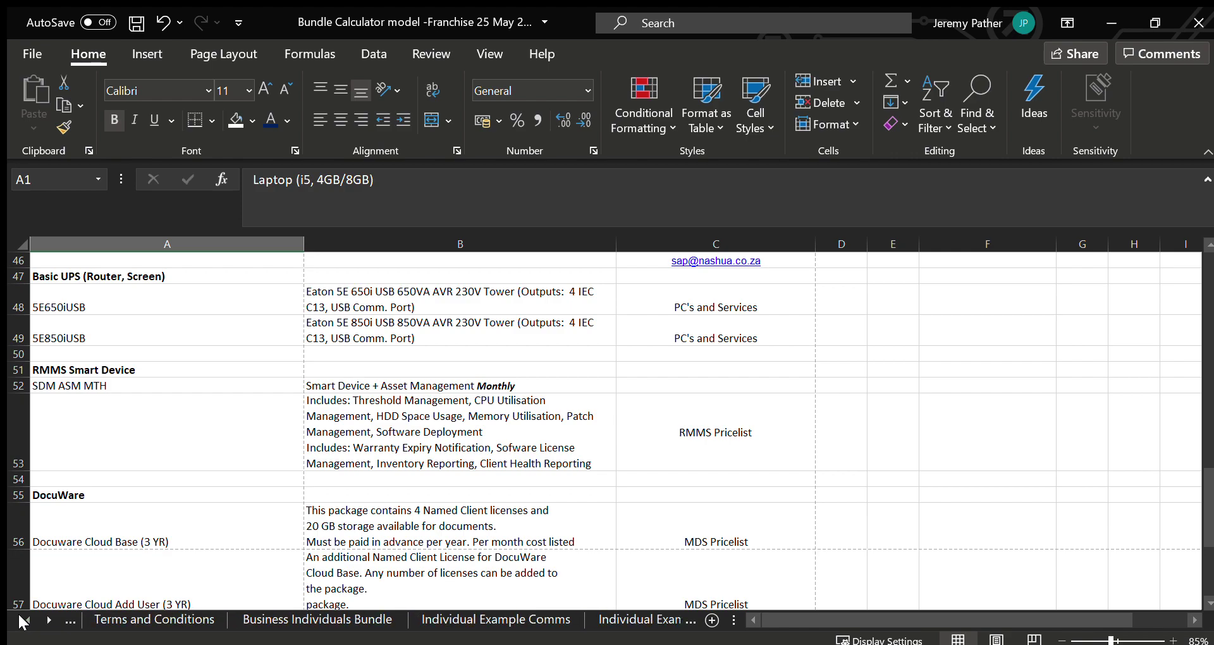
click(309, 620)
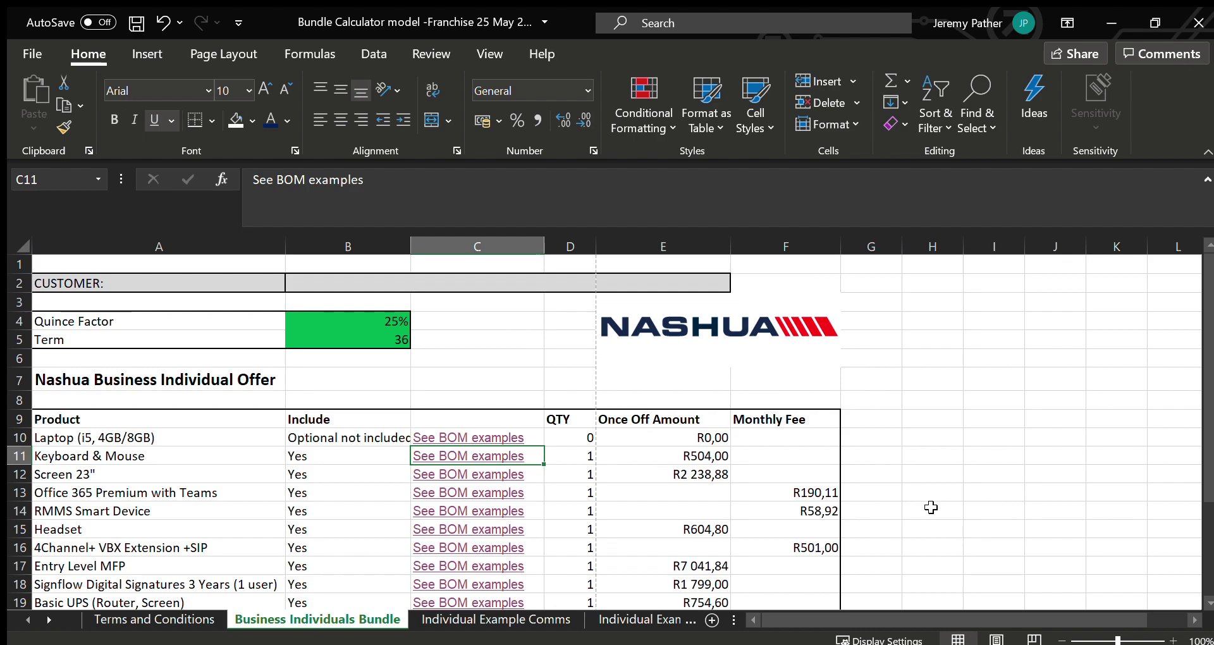
scroll(930, 506, down, 2)
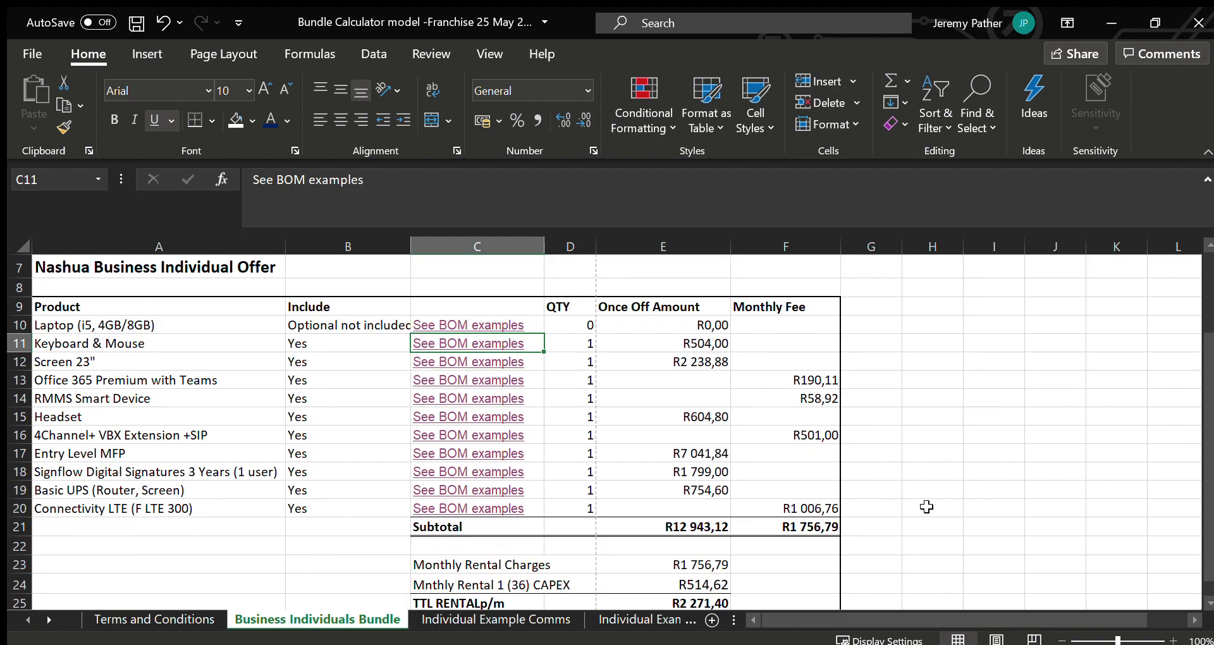